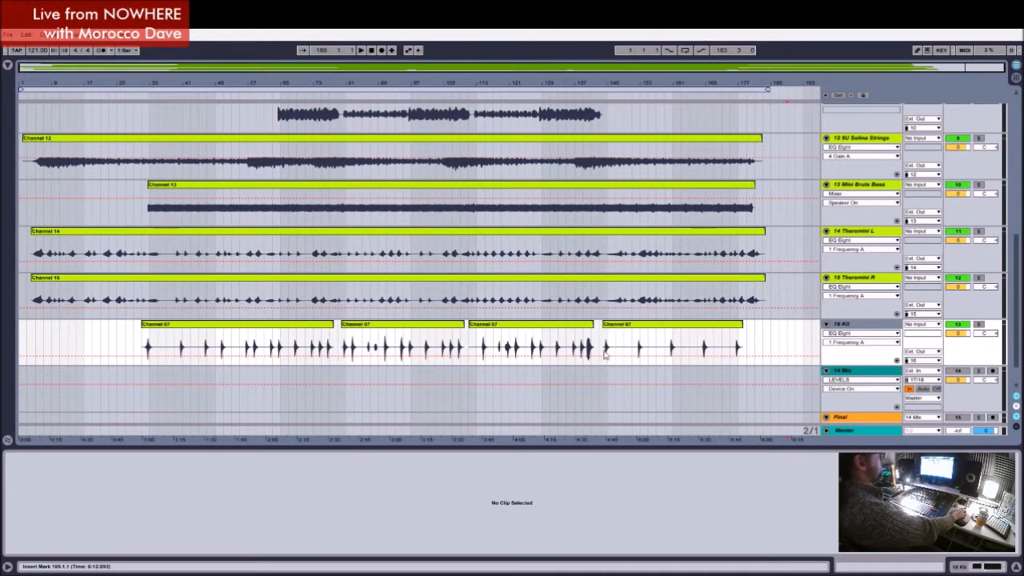
Step: Show the Kick track's device chain and examine its Gate and EQ Eight settings
scroll(859, 320, "up", 12)
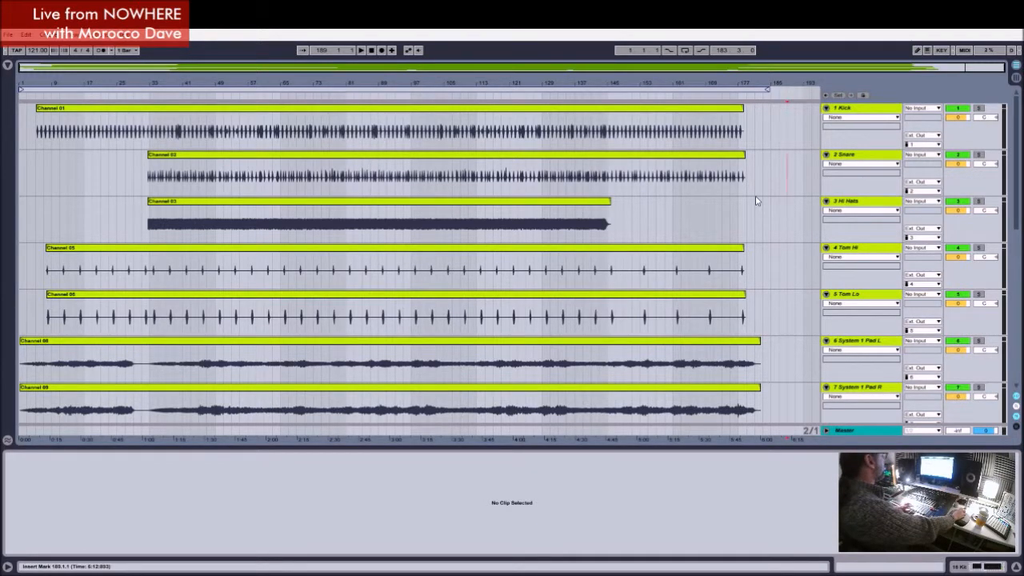
left_click(859, 112)
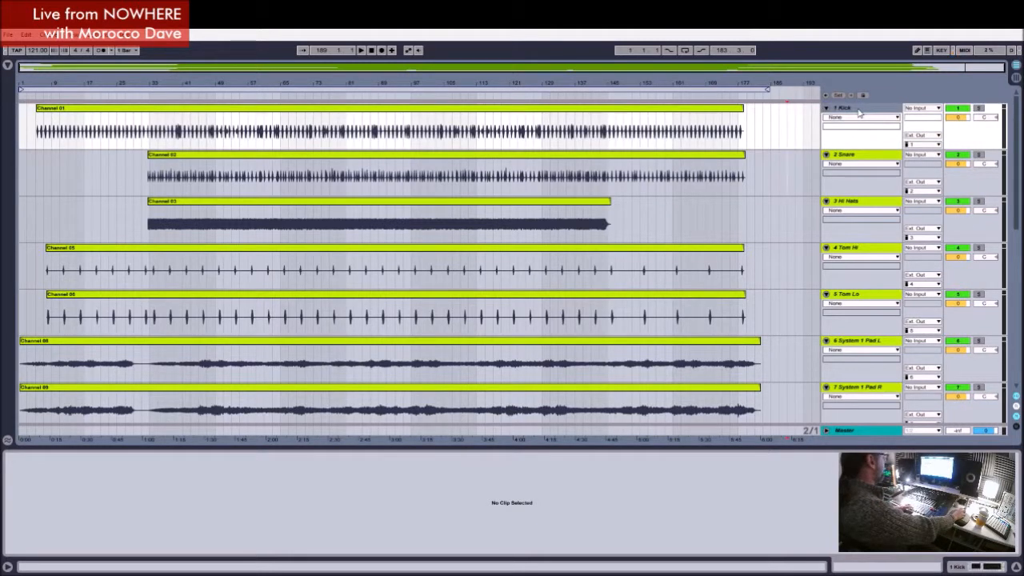
double_click(859, 112)
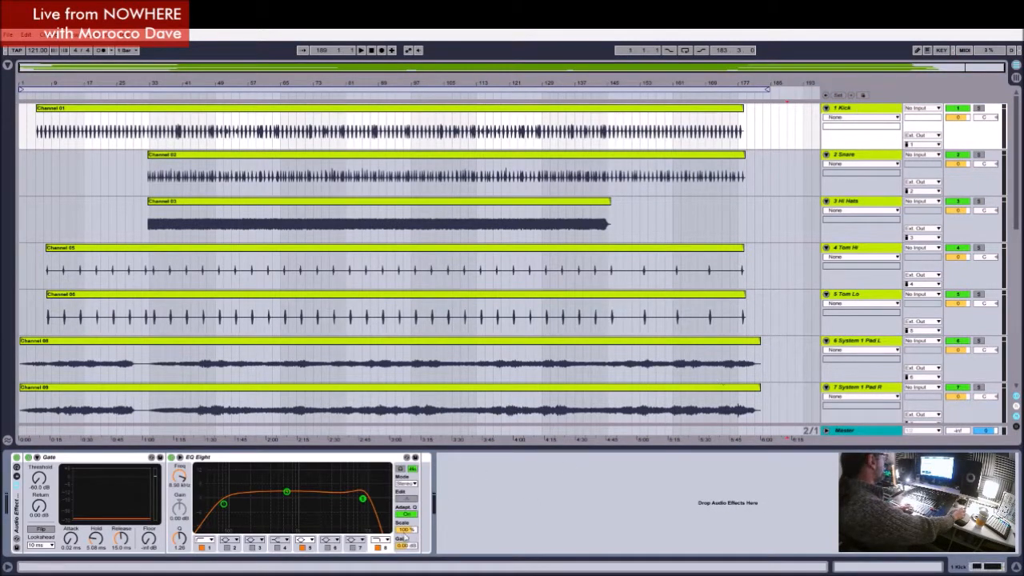
left_click(84, 460)
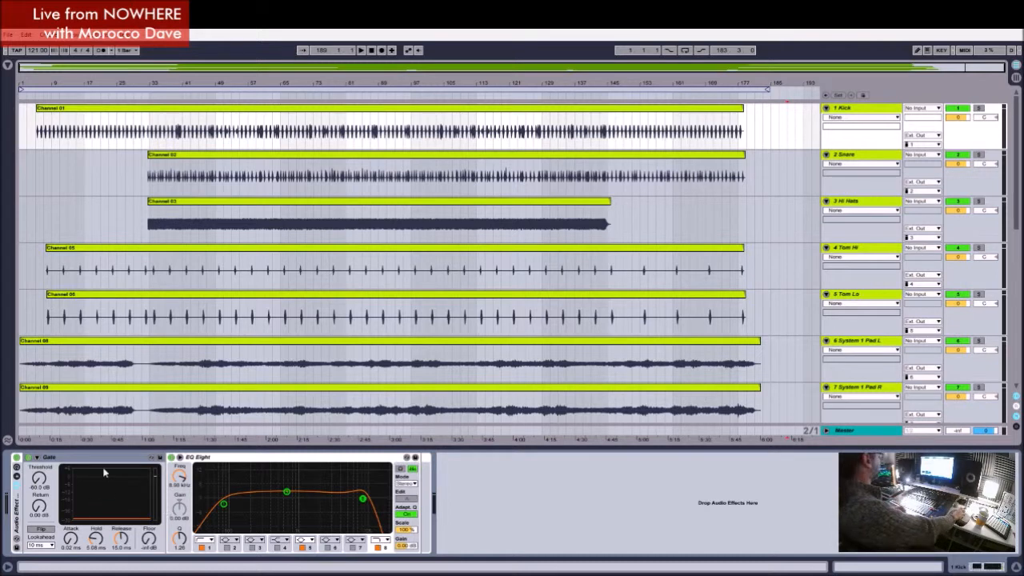
Step: Try extending the start of the Snare clip back to bar 3, and revert the extension
left_click(339, 108)
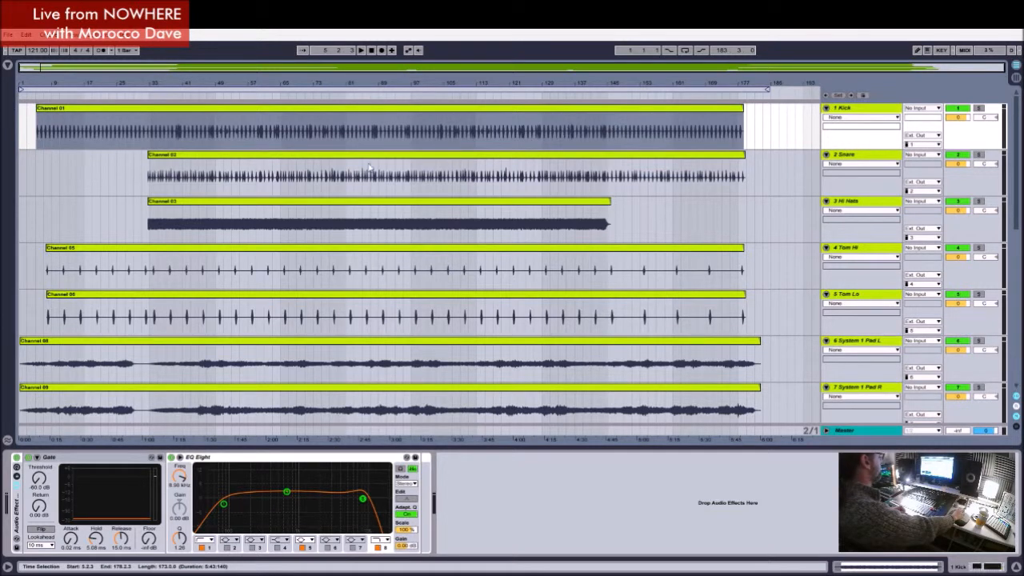
left_click(424, 157)
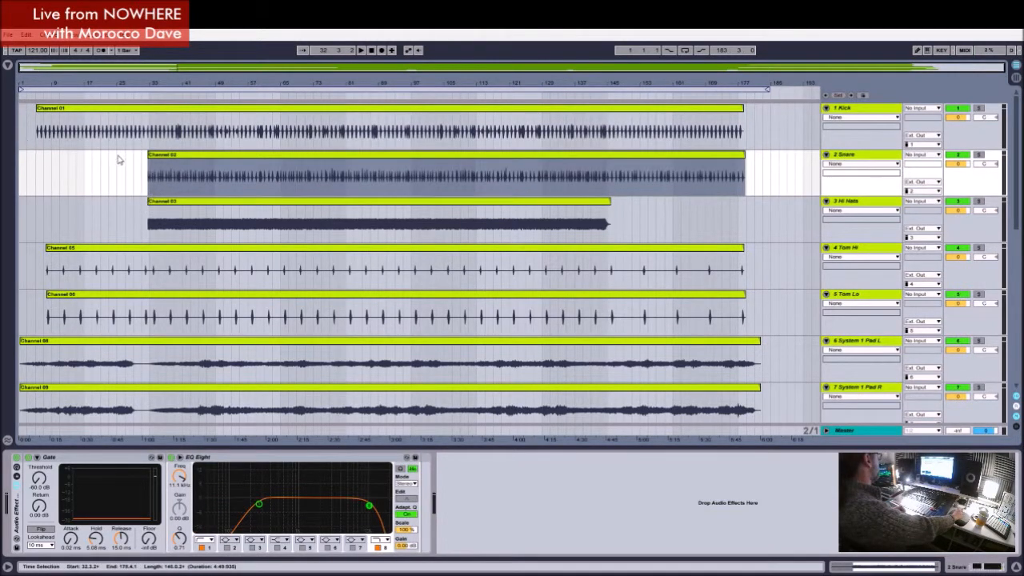
left_click_drag(148, 155, 27, 153)
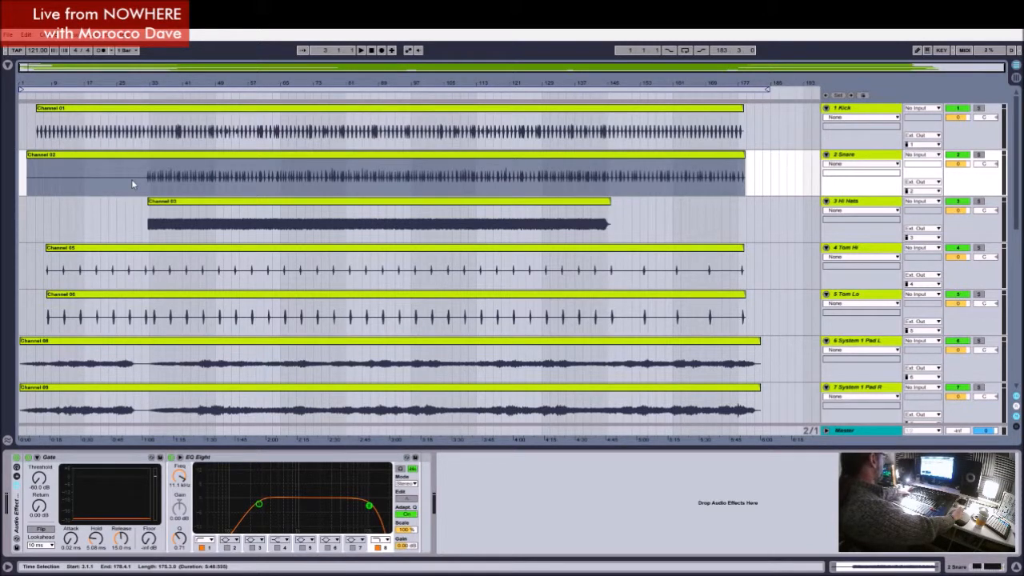
key("Delete")
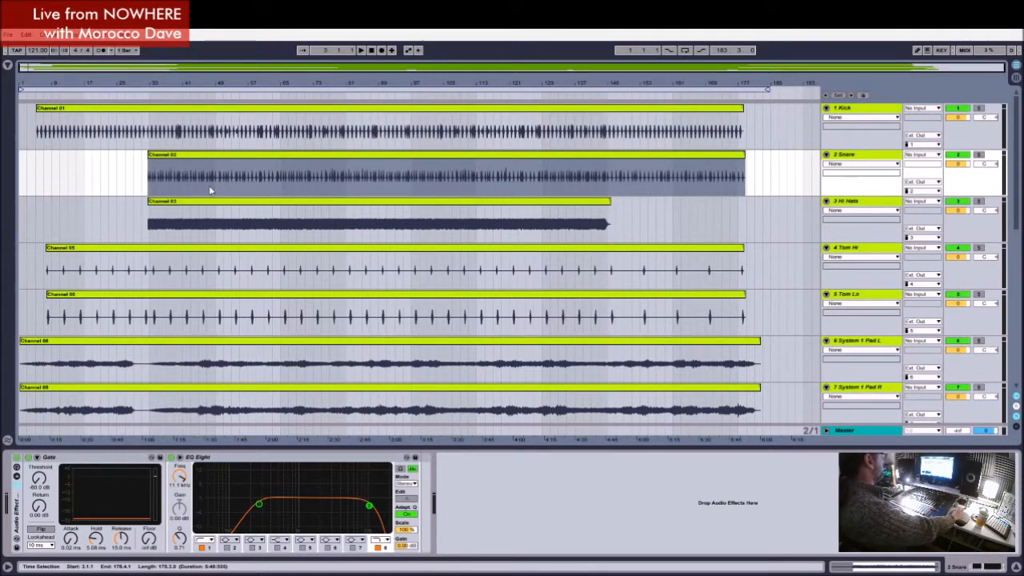
Step: Compare the Gate and EQ Eight settings on the Kick, Snare and Hi Hats tracks
left_click(722, 218)
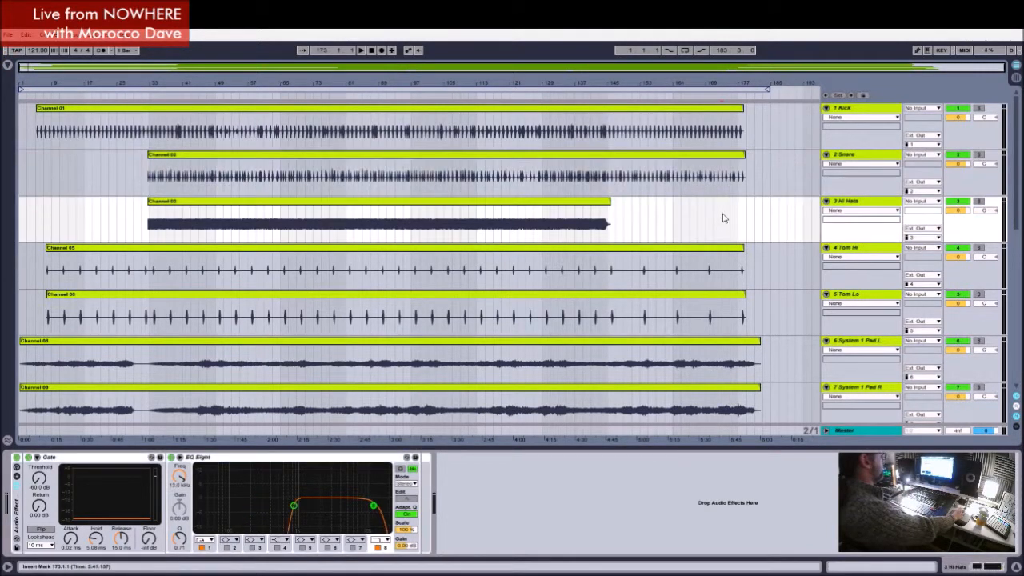
left_click(870, 114)
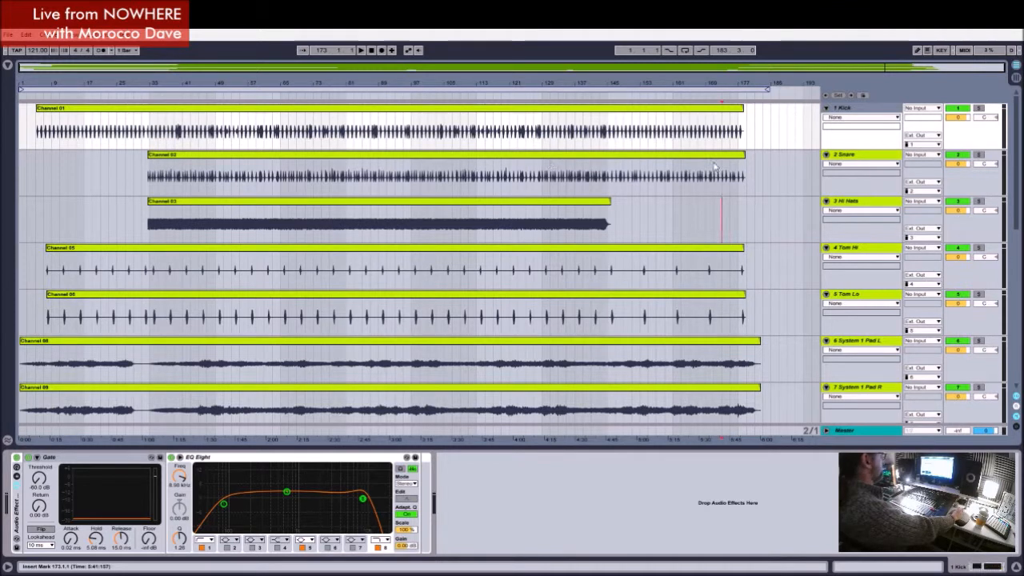
left_click(288, 459)
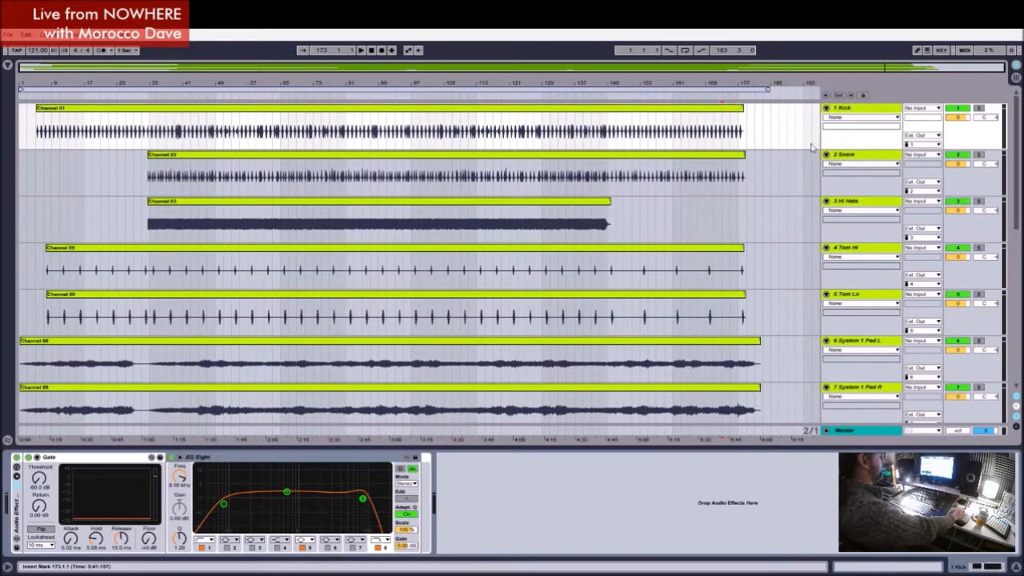
left_click(865, 159)
left_click(854, 208)
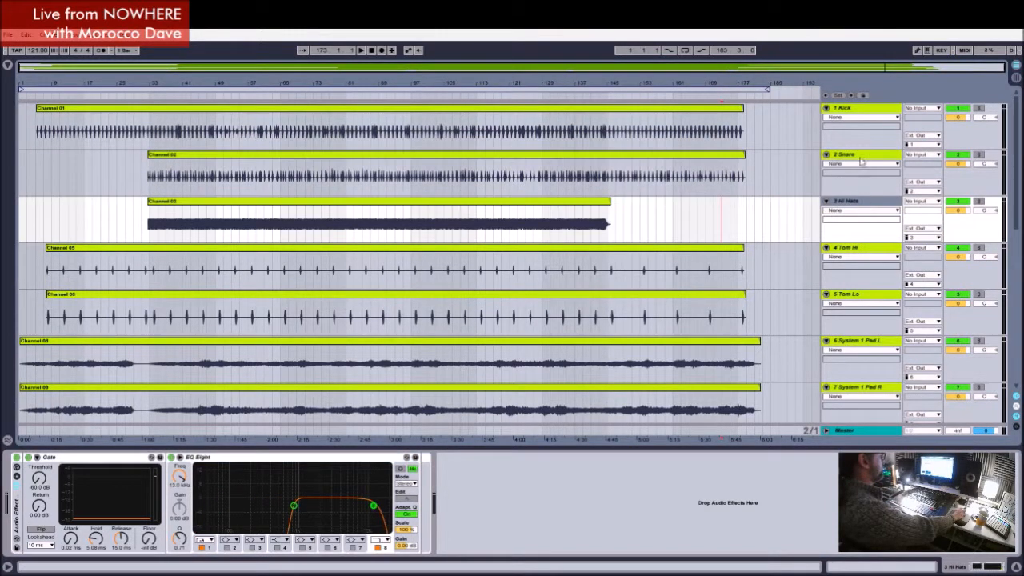
left_click(861, 114)
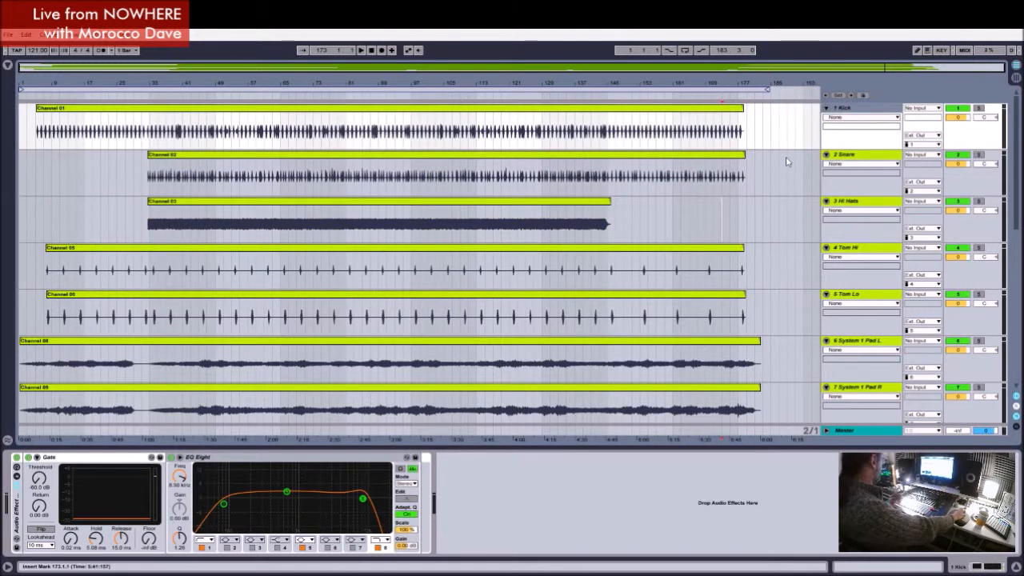
Step: Play the arrangement from around bar 65 and examine the Snare track's Gate and EQ Eight response
left_click(361, 51)
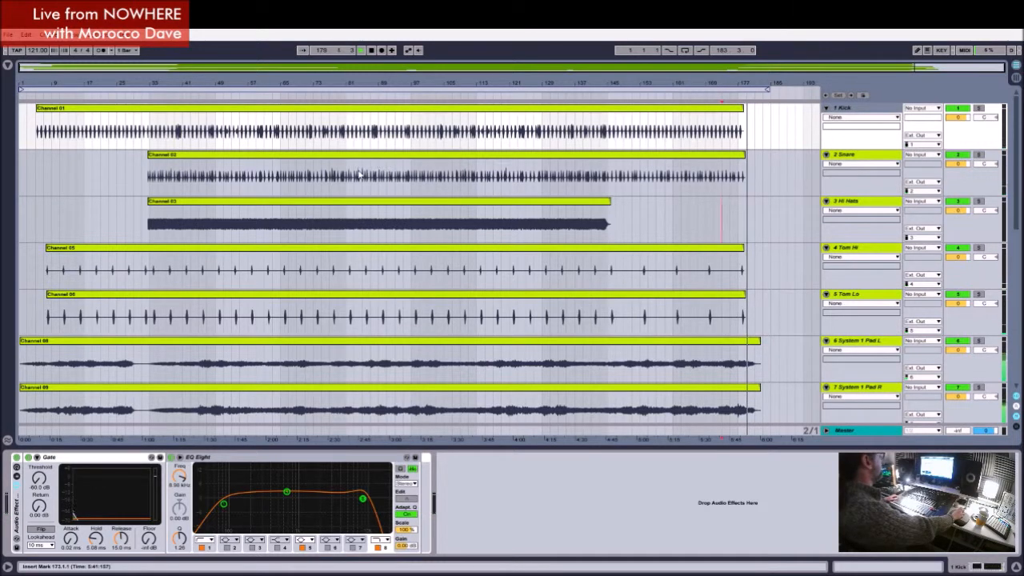
left_click(290, 183)
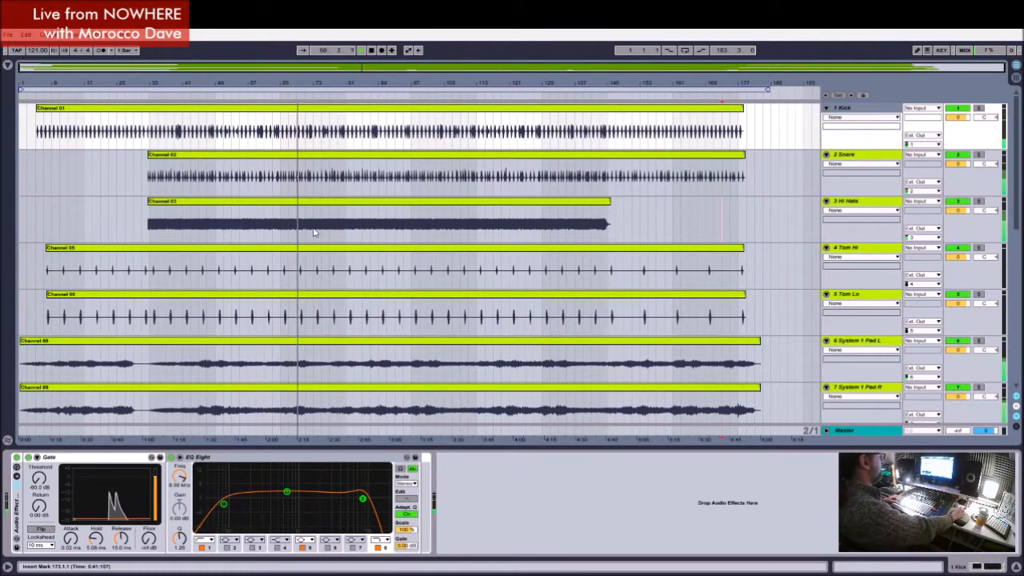
left_click(858, 160)
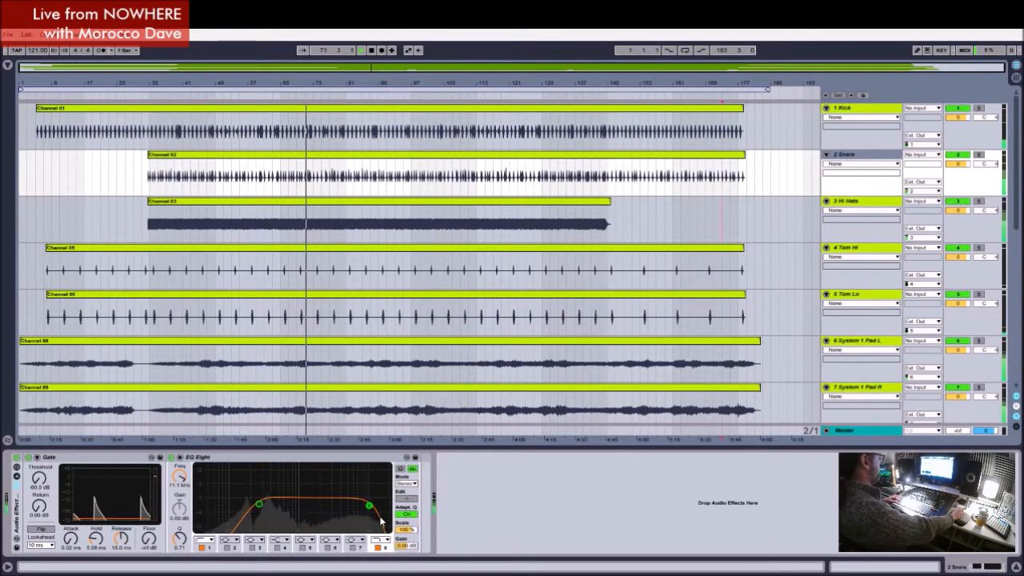
Step: Set the band 1 frequency of the Hi Hats track's EQ Eight to about 856 Hz
left_click(862, 204)
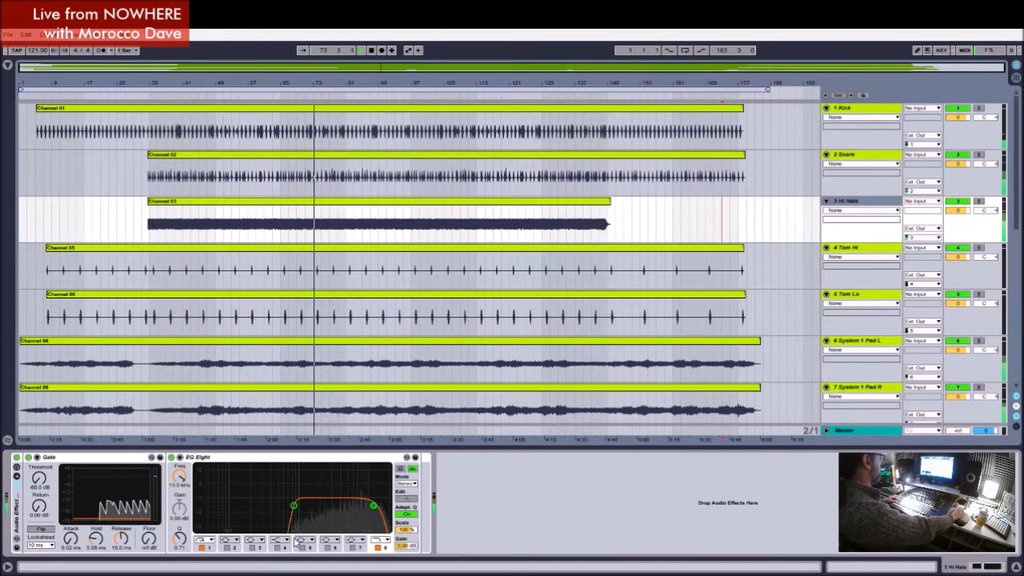
left_click(291, 459)
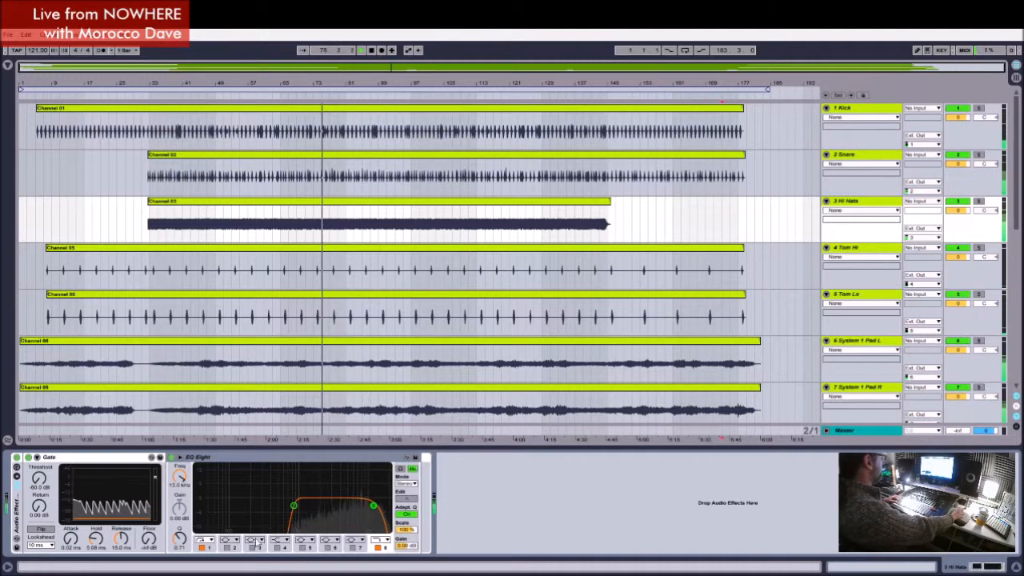
left_click(210, 550)
mouse_move(179, 476)
left_mouse_down()
mouse_move(180, 529)
mouse_move(180, 476)
mouse_move(168, 475)
left_mouse_up()
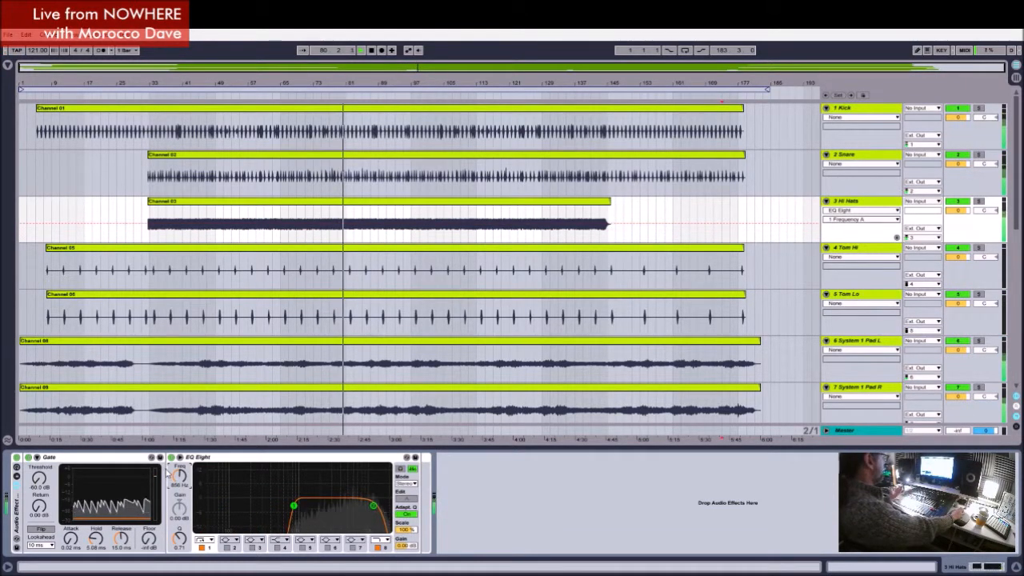
Step: On the Mini Brute Bass track's EQ Eight, fine-tune the band 1 low cut near 62 Hz and set band 4 to 559 Hz with 2.36 dB gain
left_click(855, 250)
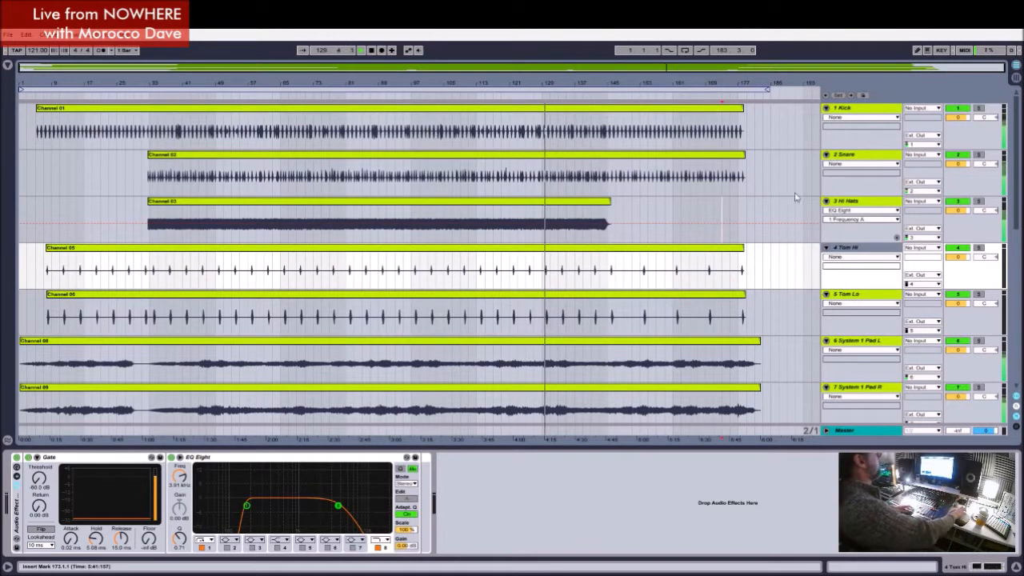
scroll(865, 240, "down", 8)
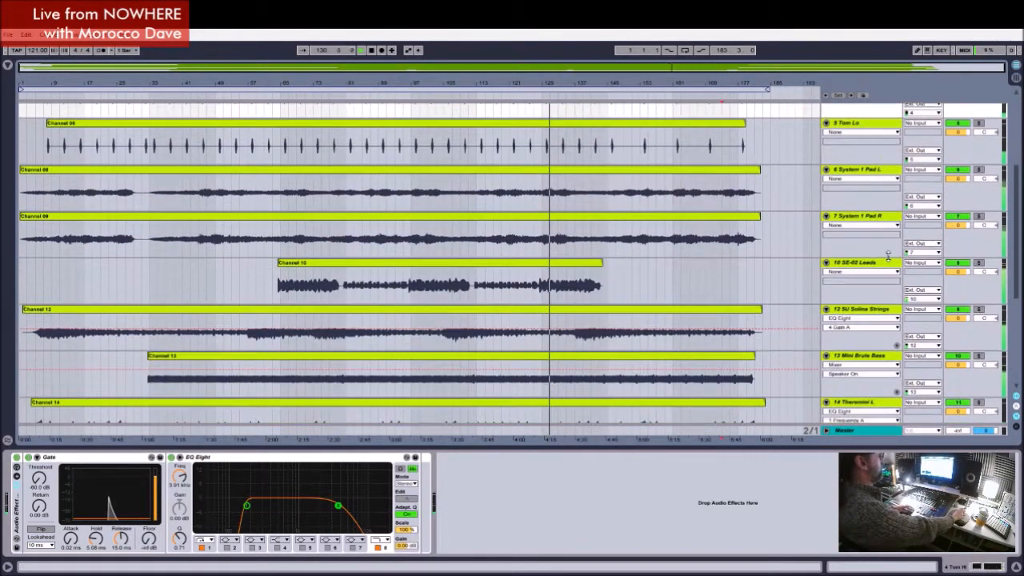
left_click(845, 300)
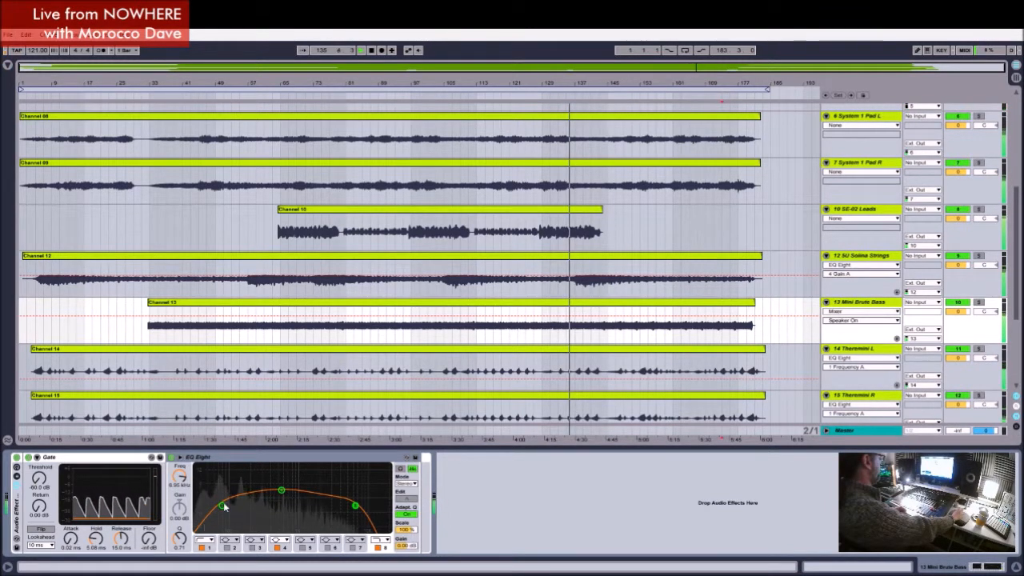
left_click(211, 549)
left_click_drag(216, 516, 217, 502)
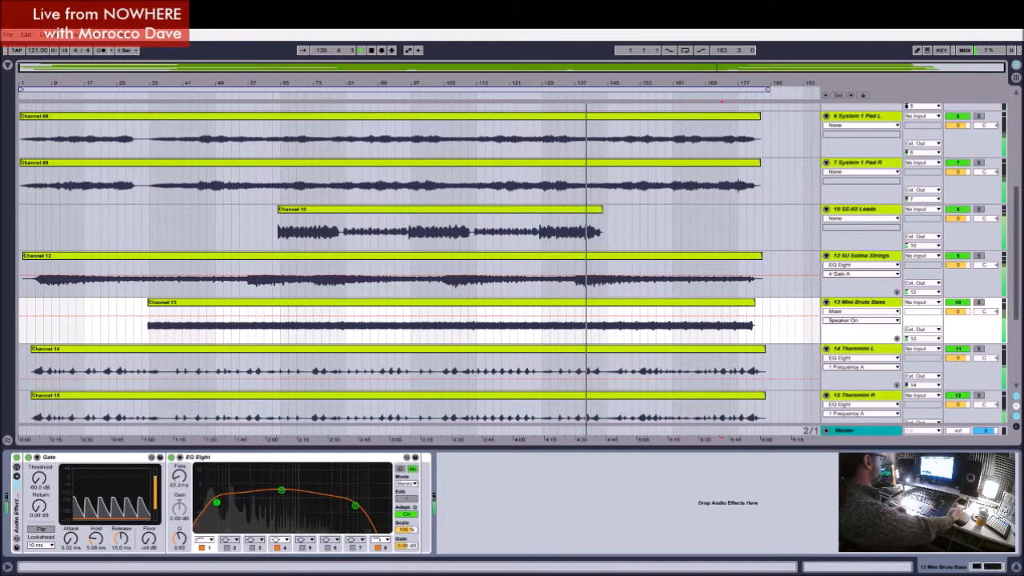
left_click_drag(216, 503, 217, 503)
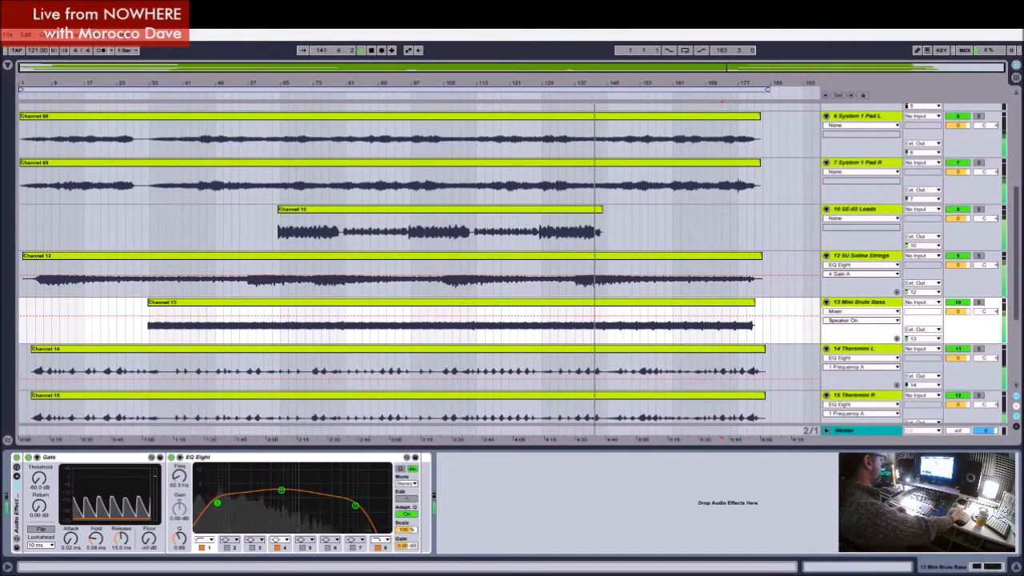
left_click_drag(217, 503, 219, 504)
left_click_drag(284, 492, 280, 493)
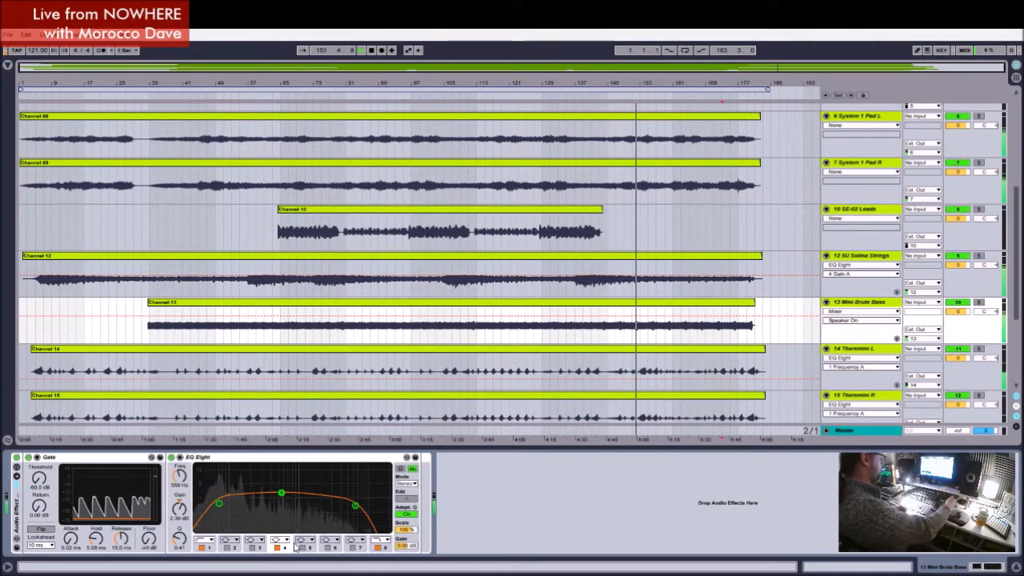
Step: Restart playback from the beginning of the arrangement and jump ahead to about bar 39 to audition the mix
left_click(360, 51)
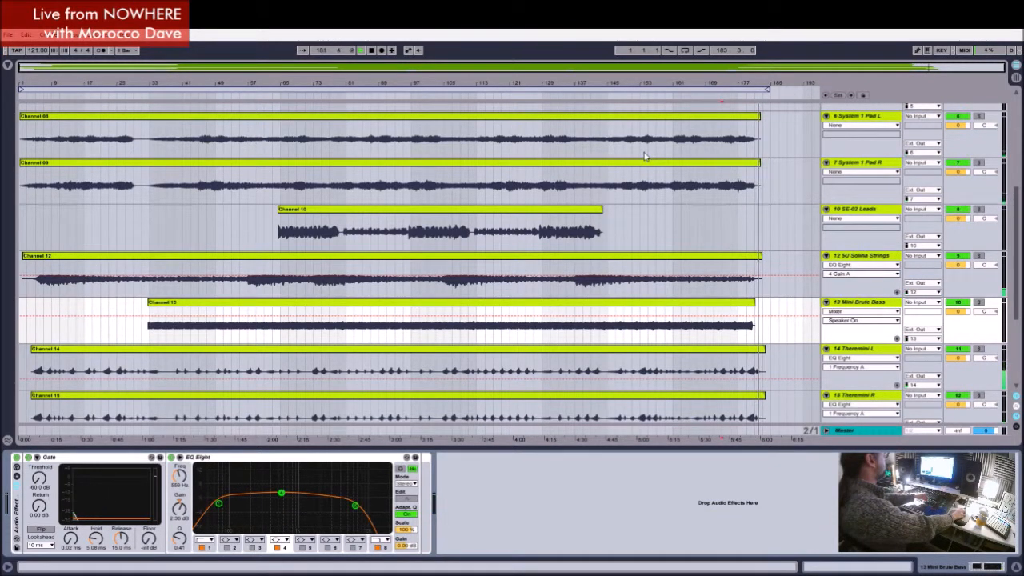
left_click(101, 330)
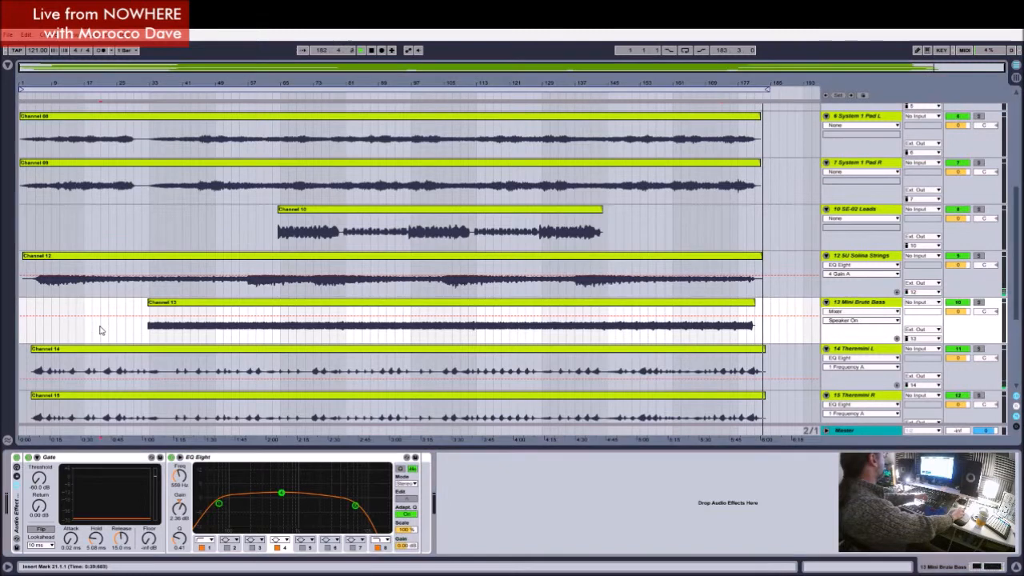
left_click(110, 331)
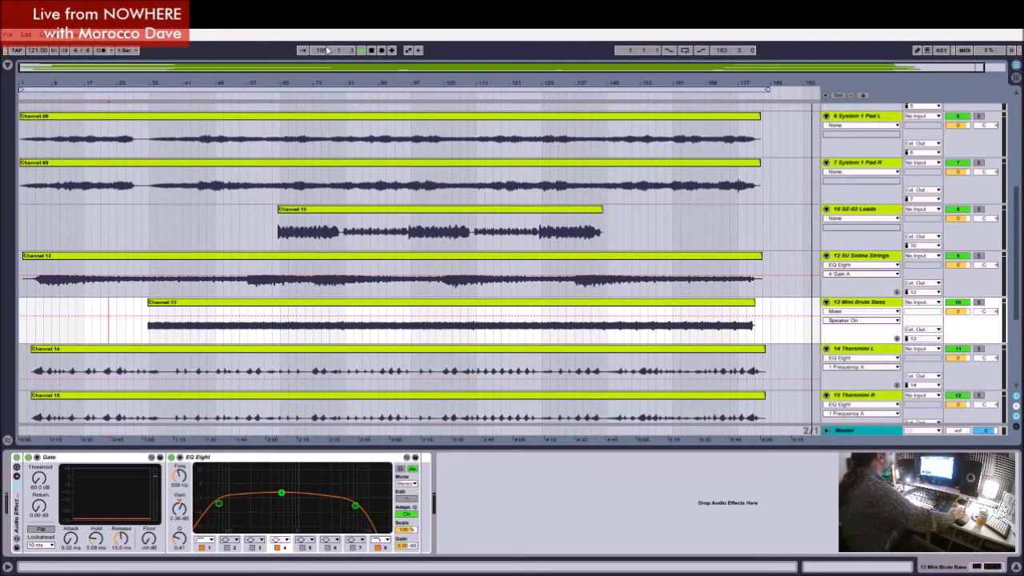
left_click(372, 51)
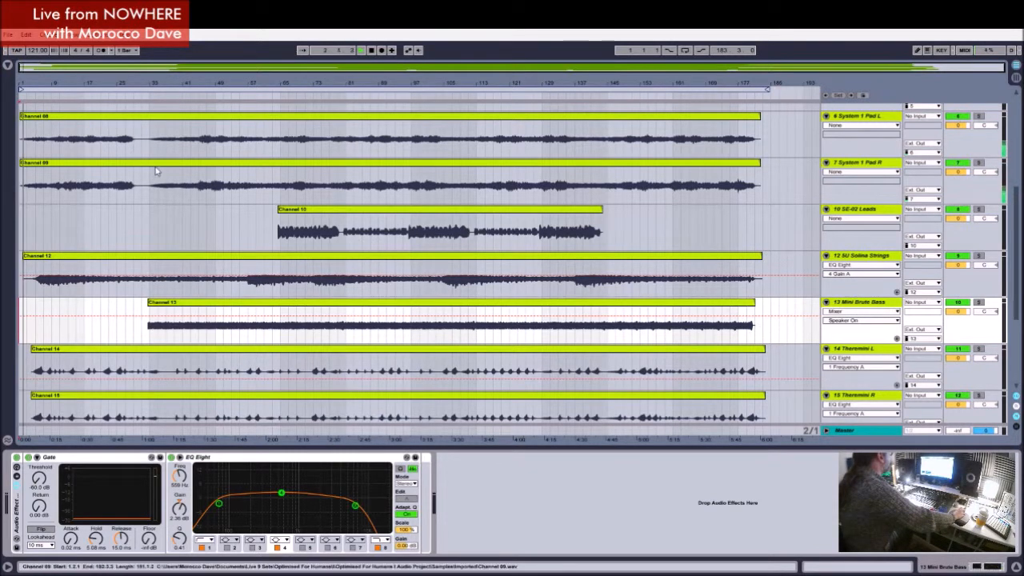
left_click(177, 97)
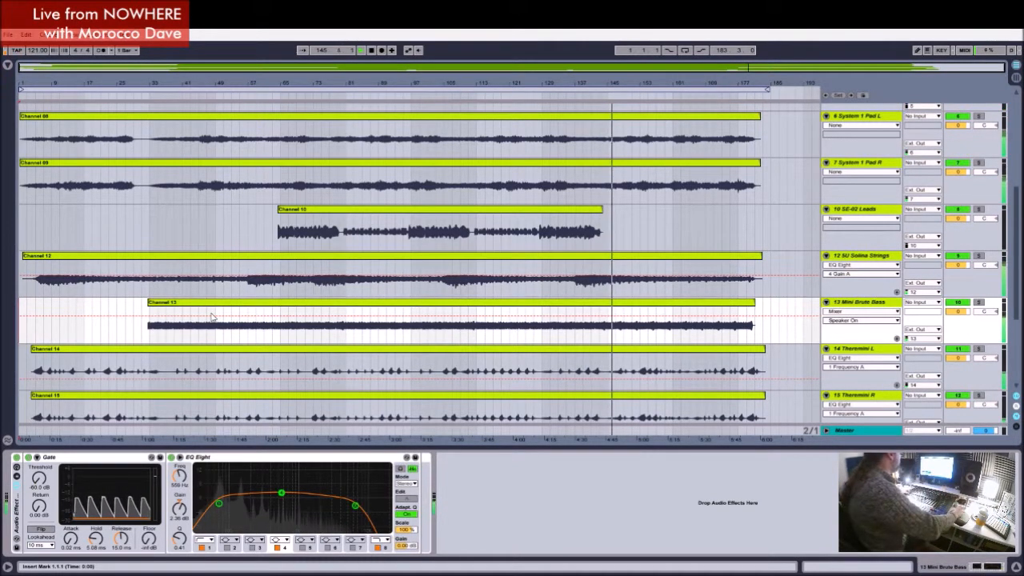
Step: While auditioning from about bar 106, set the band 1 frequency of the Snare track's EQ Eight to 411 Hz
scroll(496, 139, "up", 5)
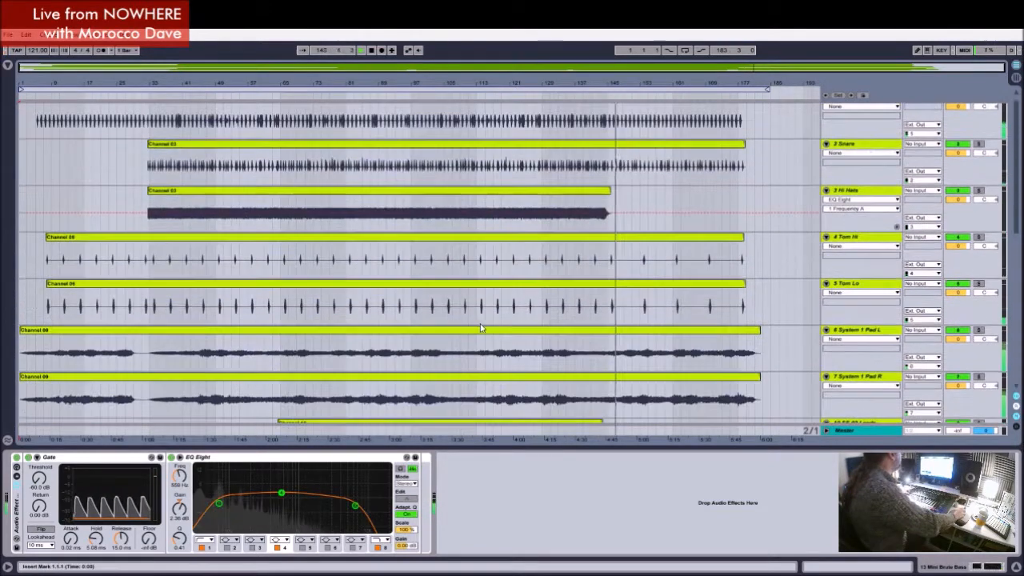
left_click(470, 240)
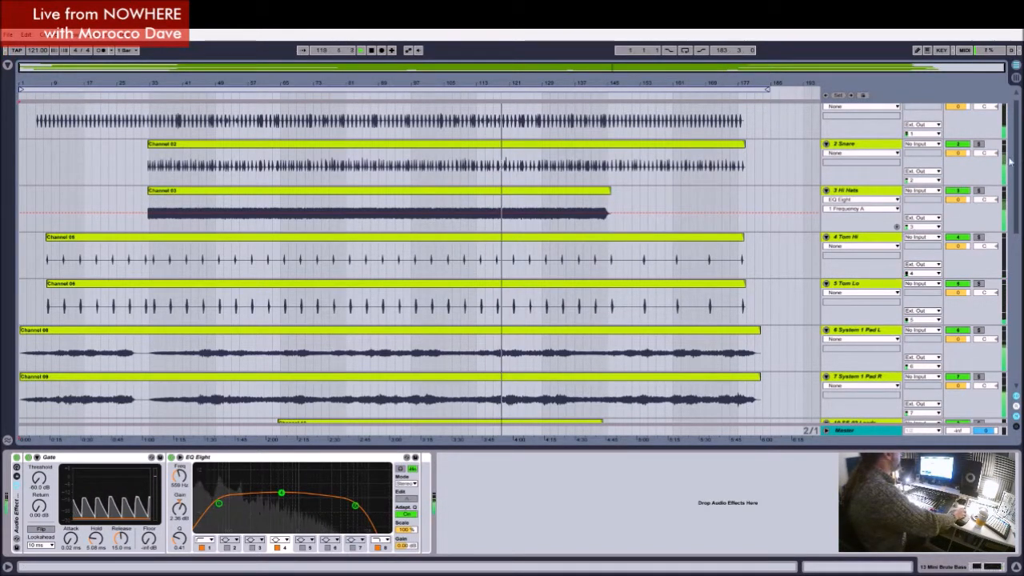
left_click(880, 147)
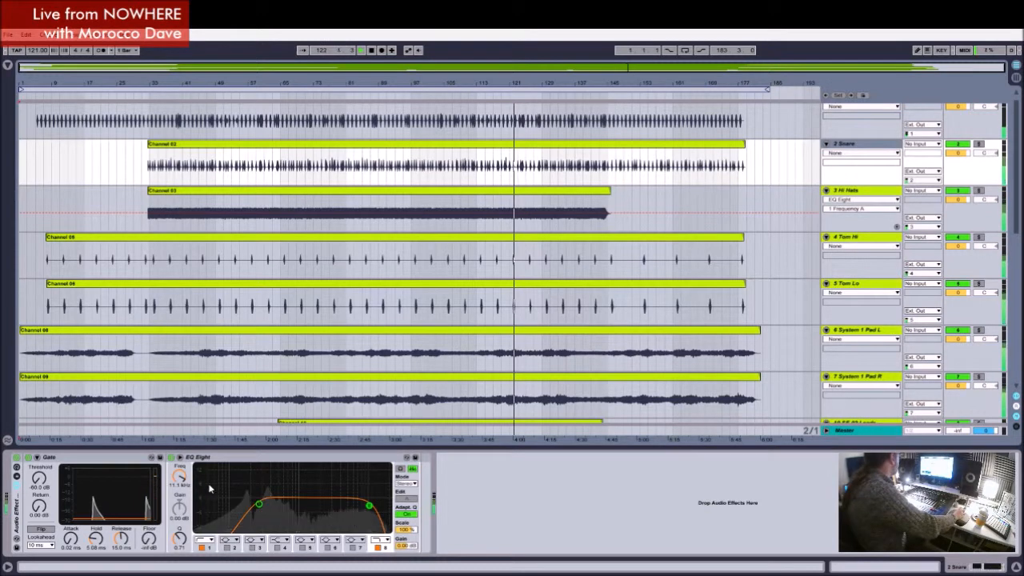
left_click(209, 548)
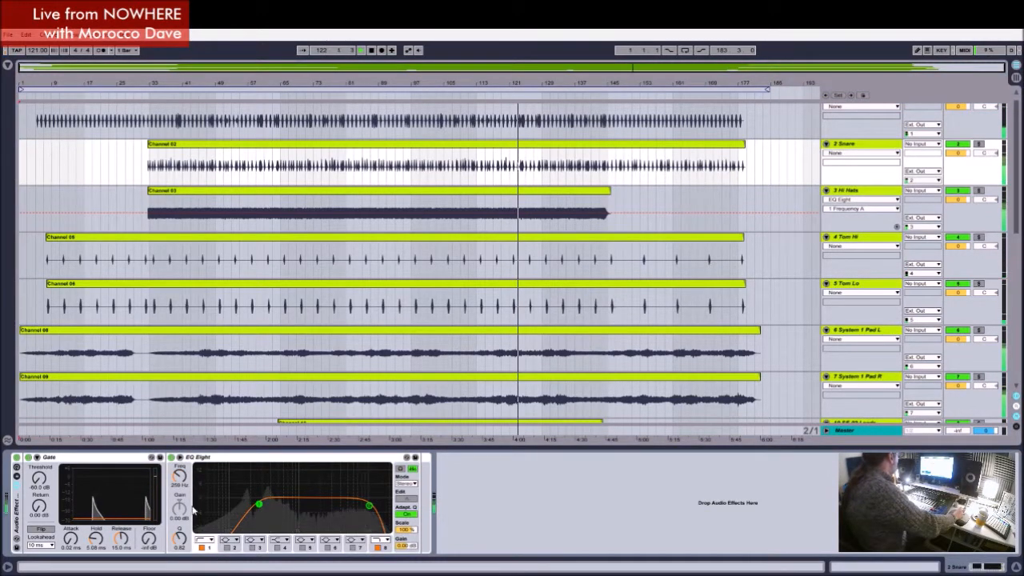
left_click_drag(179, 477, 179, 468)
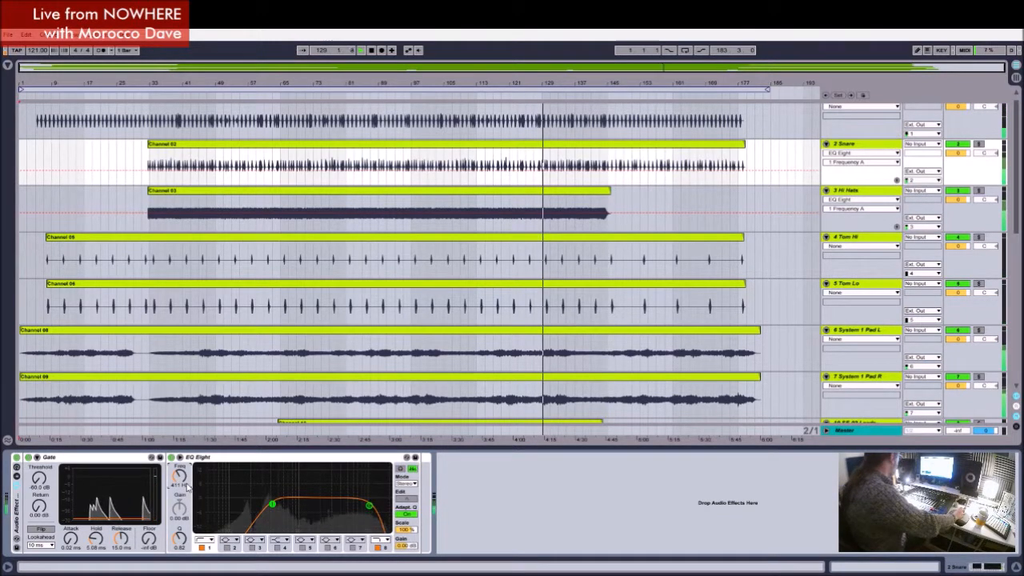
Step: On the Kick track's EQ Eight, shape the band 5 boost at 1.04 kHz with about 10 dB gain and a Q of 0.27
scroll(811, 269, "up", 1)
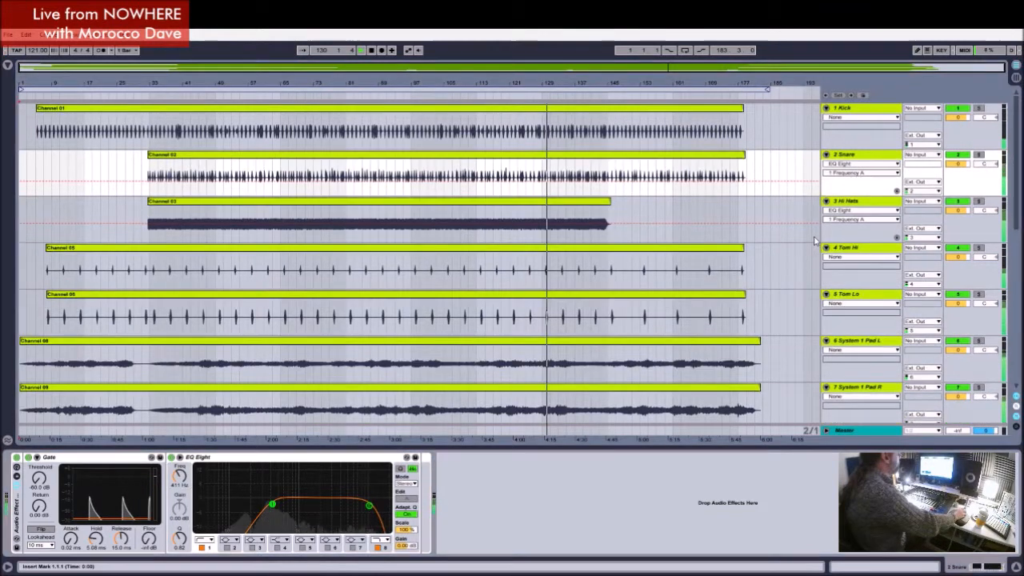
left_click(857, 111)
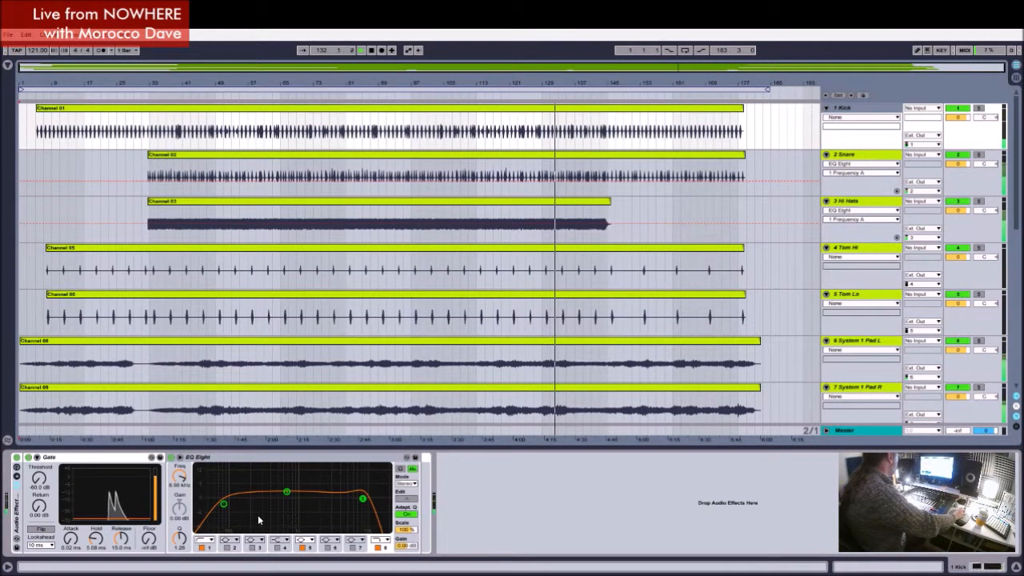
left_click_drag(223, 504, 273, 466)
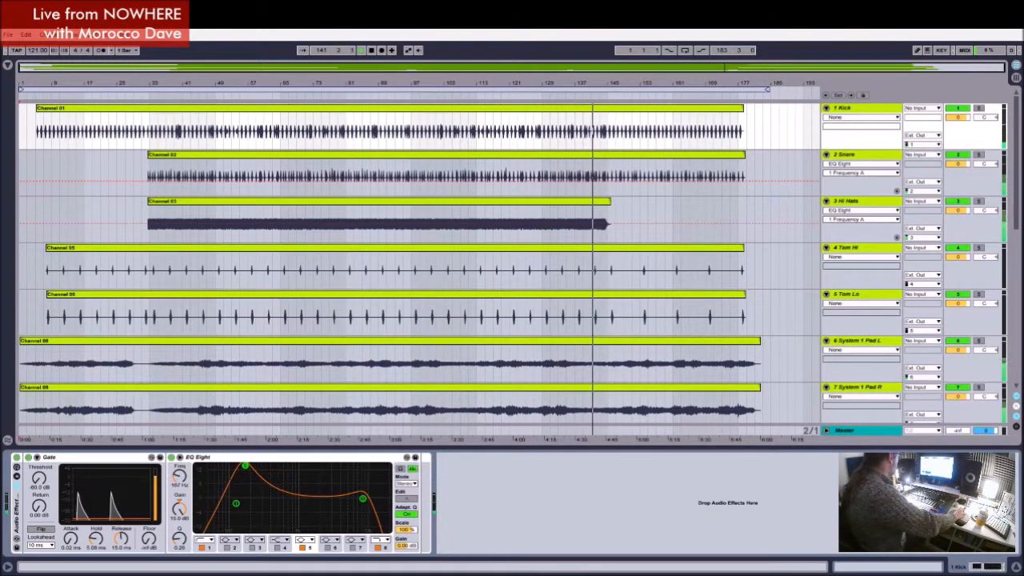
left_click_drag(283, 466, 301, 466)
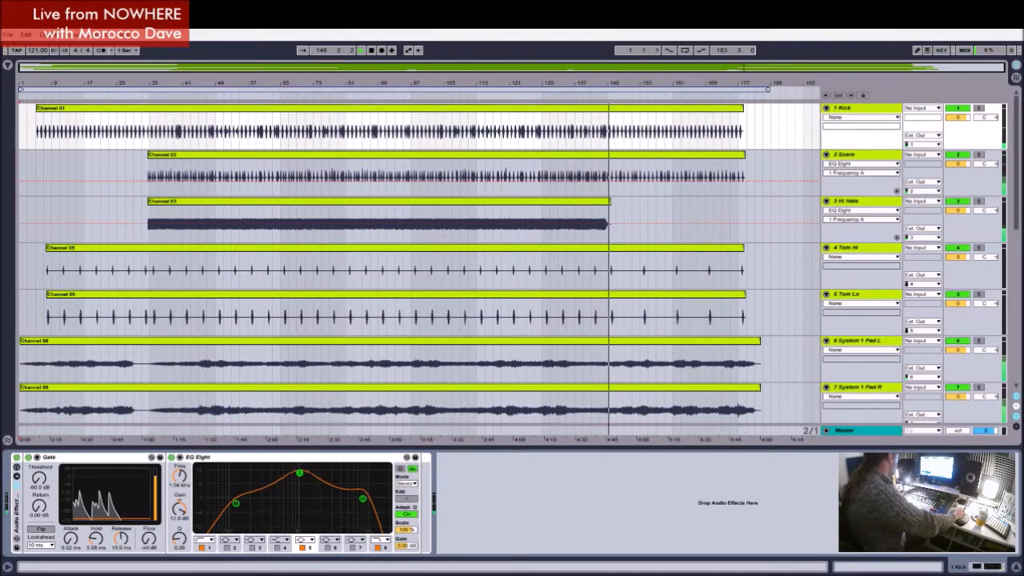
left_click_drag(301, 480, 302, 483)
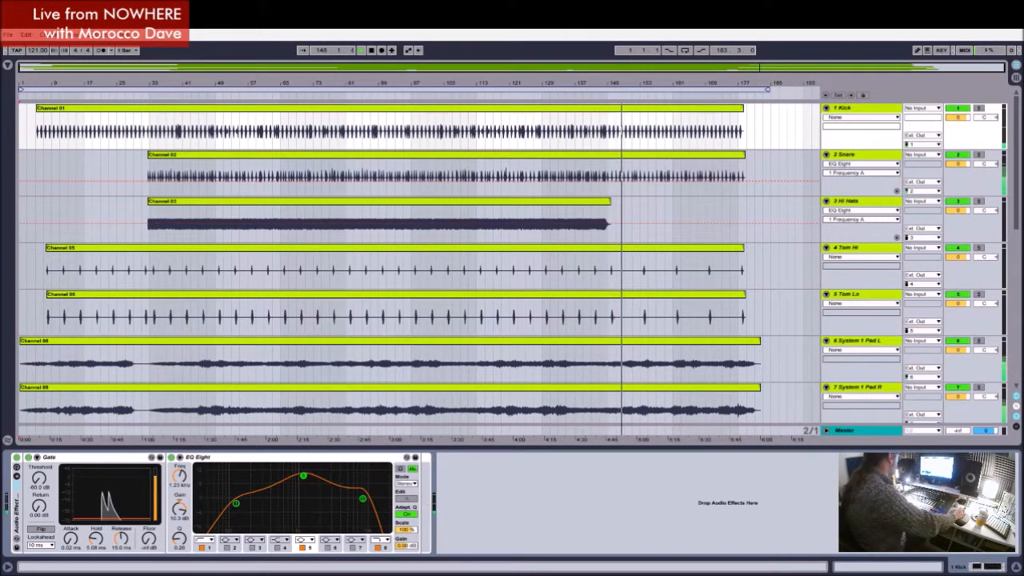
mouse_move(179, 539)
left_mouse_down()
mouse_move(179, 552)
mouse_move(179, 528)
left_mouse_up()
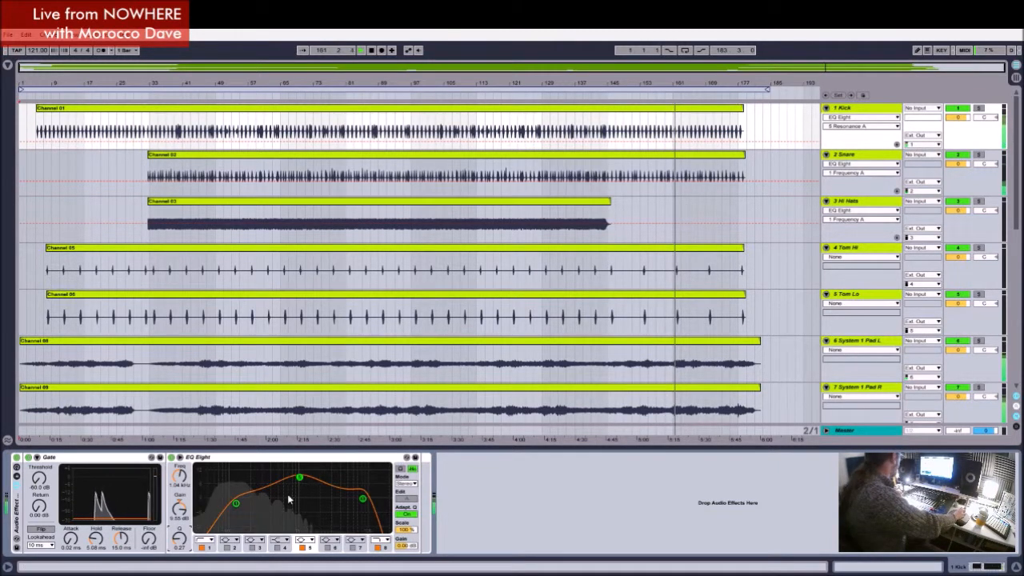
Step: Lower the Kick track's band 1 low cut to just above 80 Hz and raise its band 8 high cut to 11.1 kHz
left_click(210, 548)
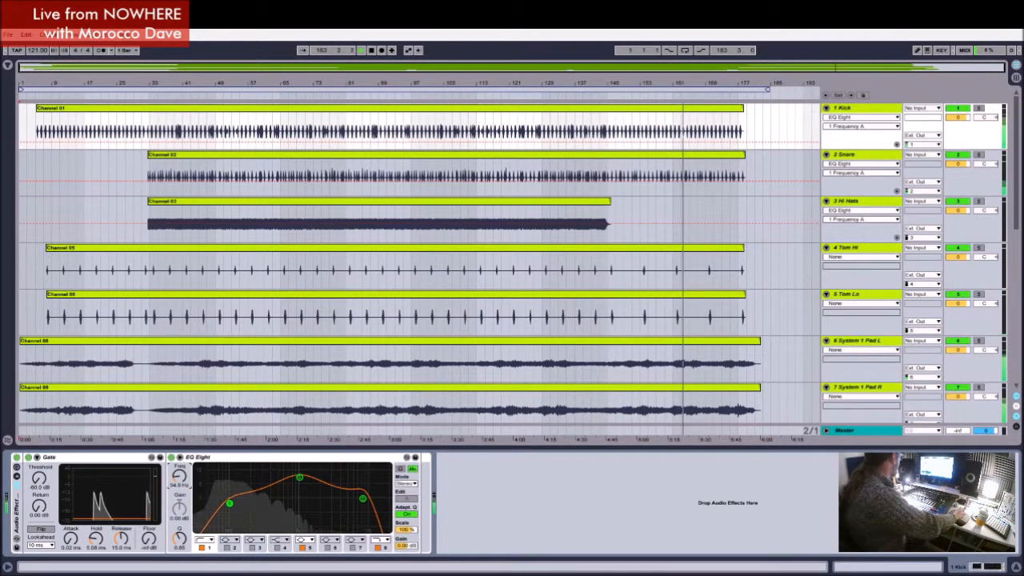
left_click_drag(229, 502, 226, 503)
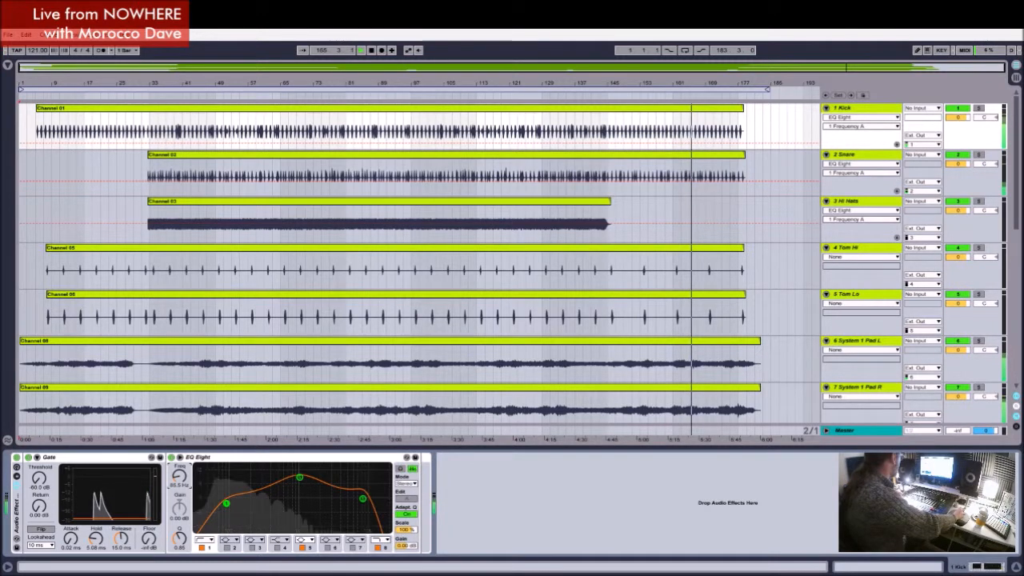
left_click(385, 550)
left_click_drag(180, 482, 181, 475)
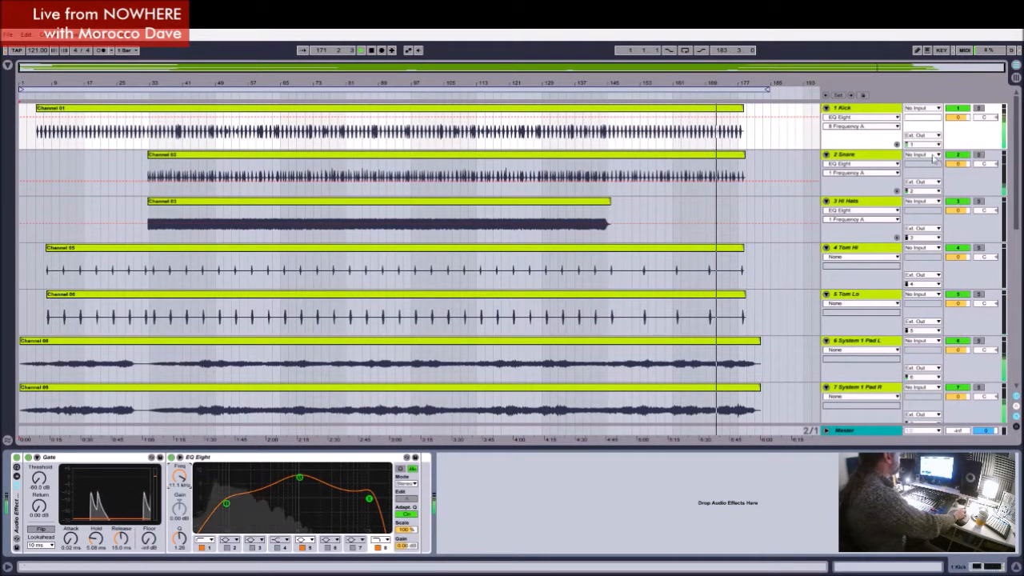
Step: Set the band 1 low-cut frequency of the Snare track's EQ Eight to 271 Hz
left_click(846, 155)
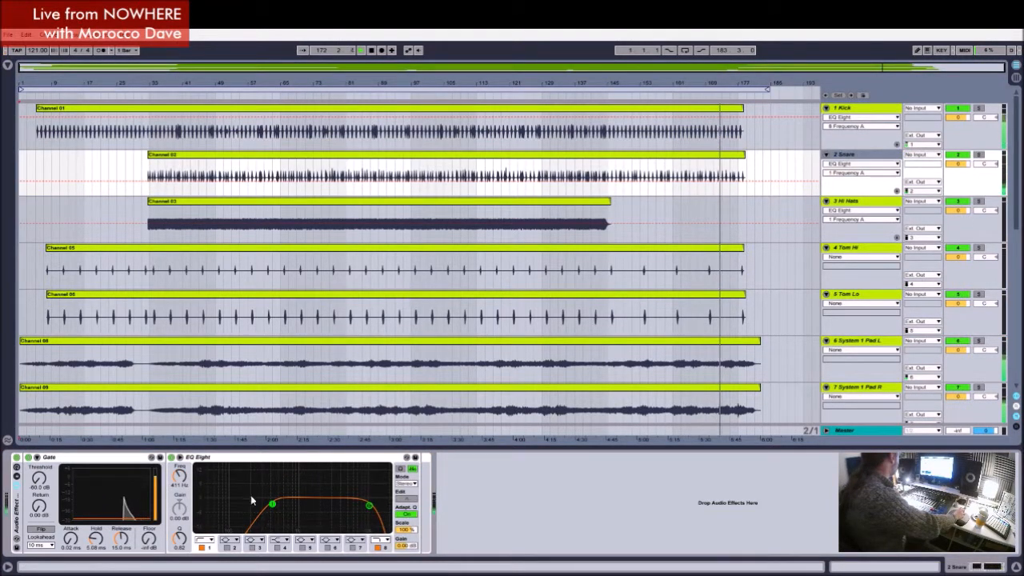
left_click_drag(180, 476, 179, 483)
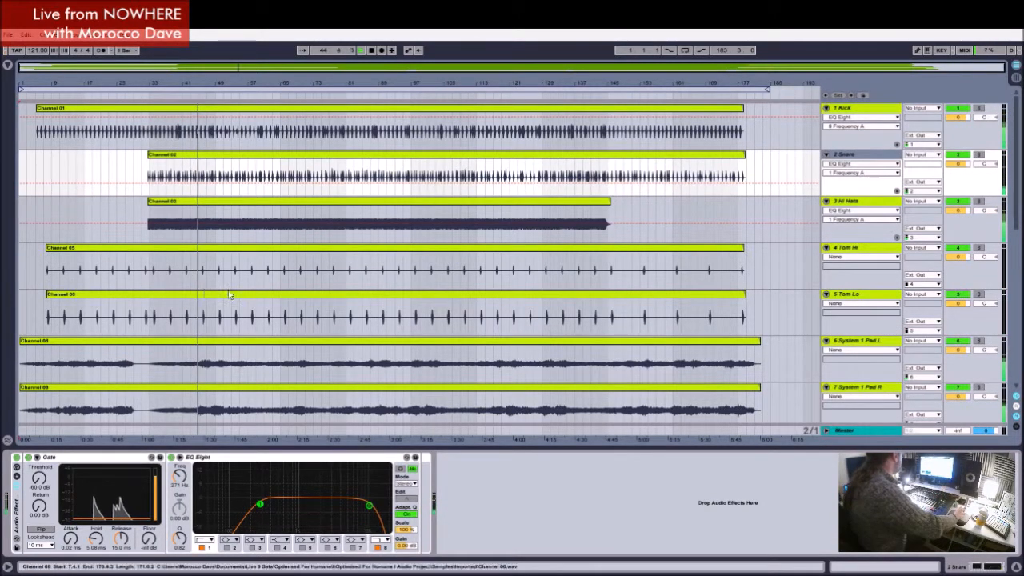
Step: While auditioning from about bar 79, set band 8 of the Kit track's EQ Eight to 7.33 kHz with a Q of 0.38
scroll(270, 329, "down", 6)
scroll(270, 328, "down", 3)
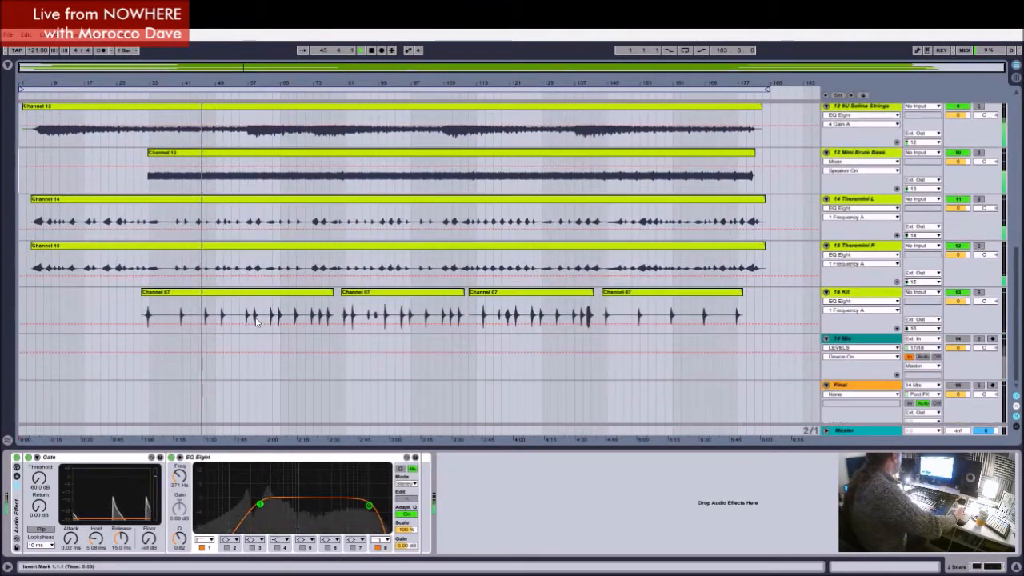
left_click(341, 96)
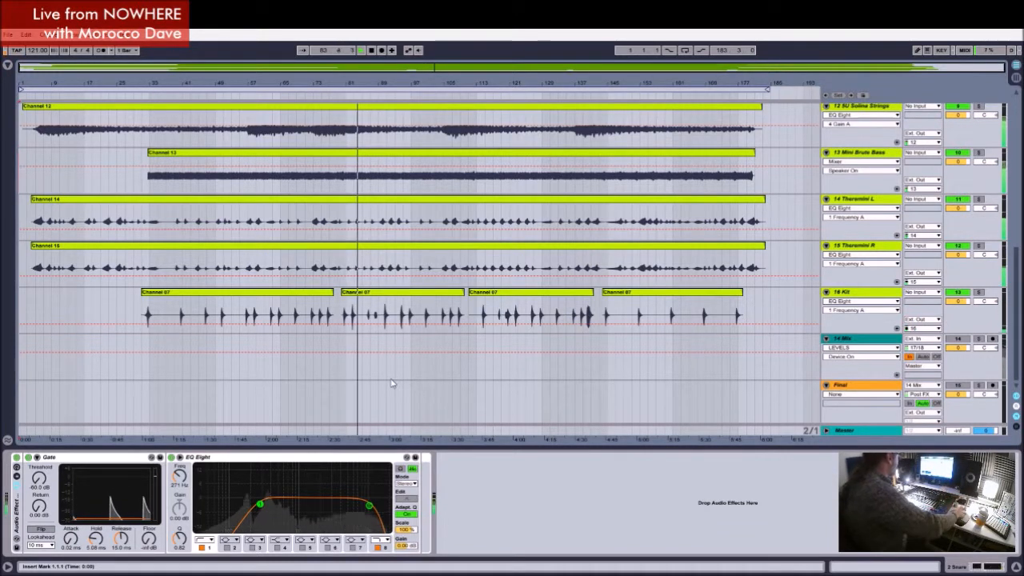
left_click(866, 293)
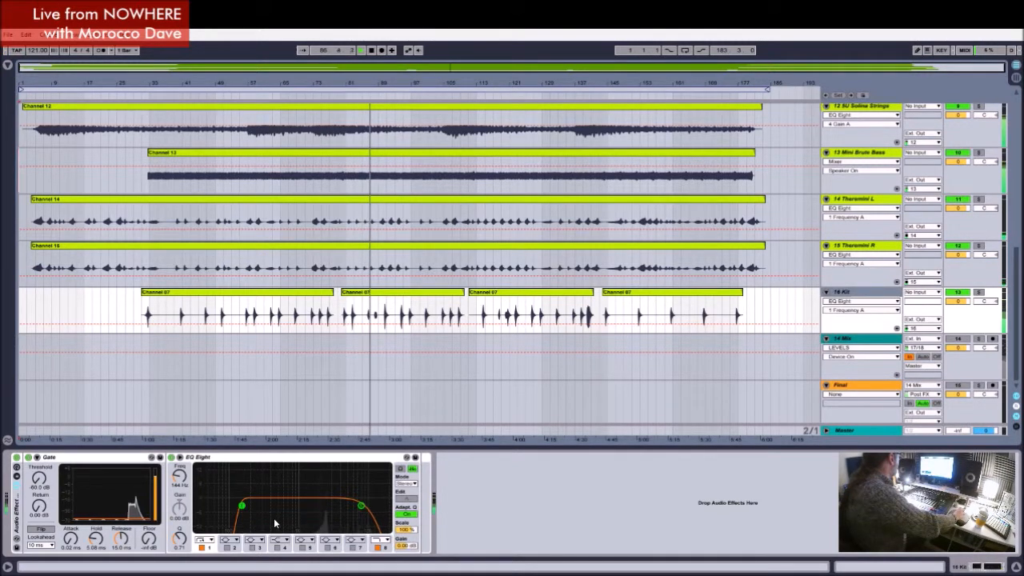
left_click_drag(360, 506, 361, 504)
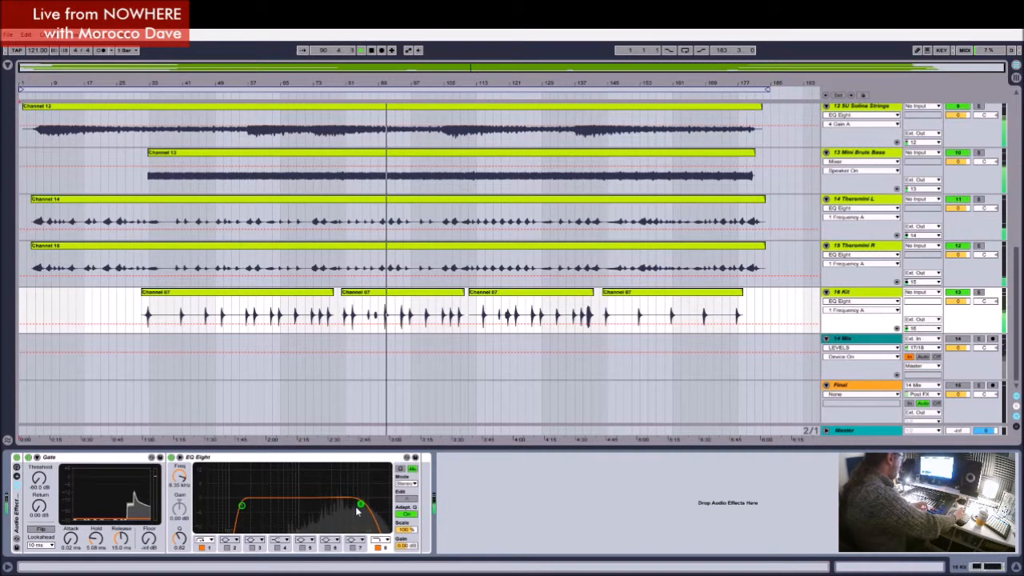
left_click_drag(357, 512, 358, 519)
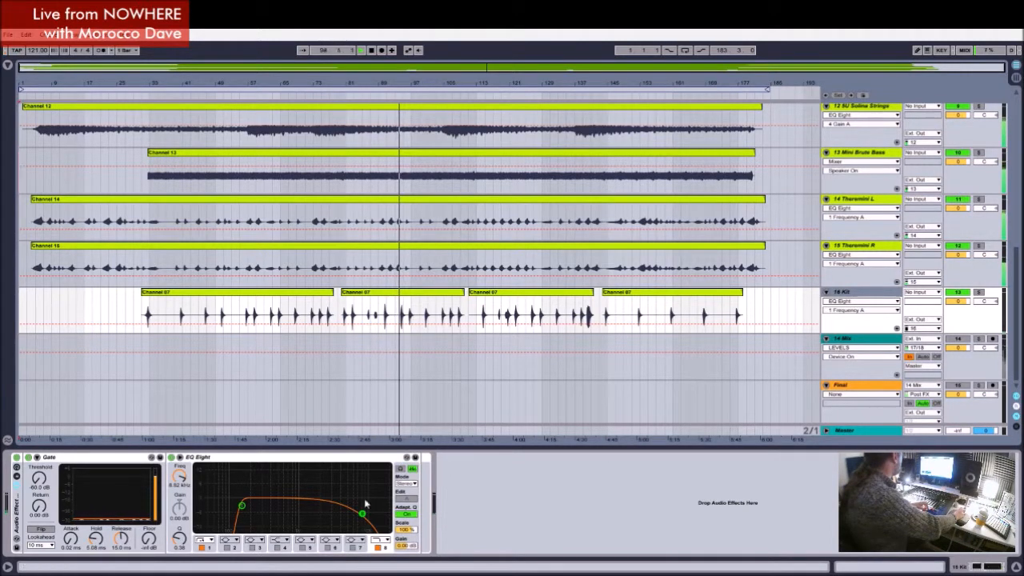
left_click_drag(184, 476, 184, 480)
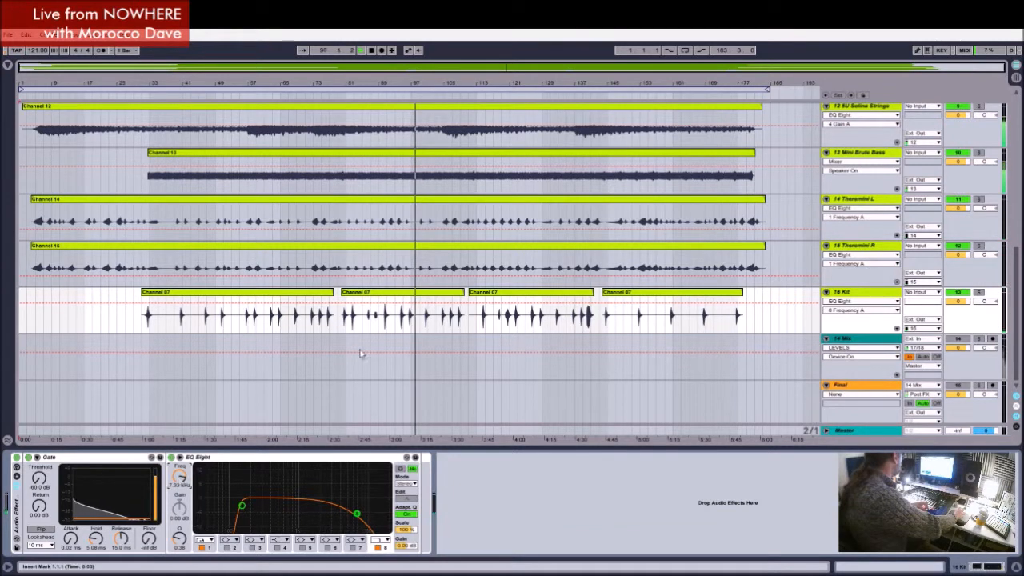
Step: Replay from about bar 87 and enable the Kit track's EQ band 6 at 2.32 kHz with 5.08 dB gain and a Q of 1.34
left_click(376, 96)
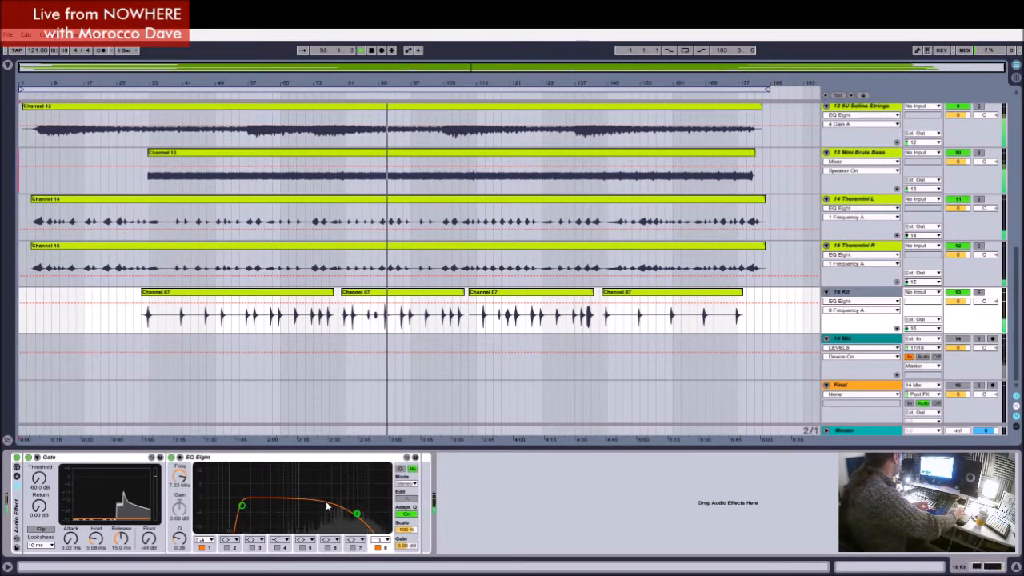
left_click(329, 547)
left_click_drag(337, 496, 320, 489)
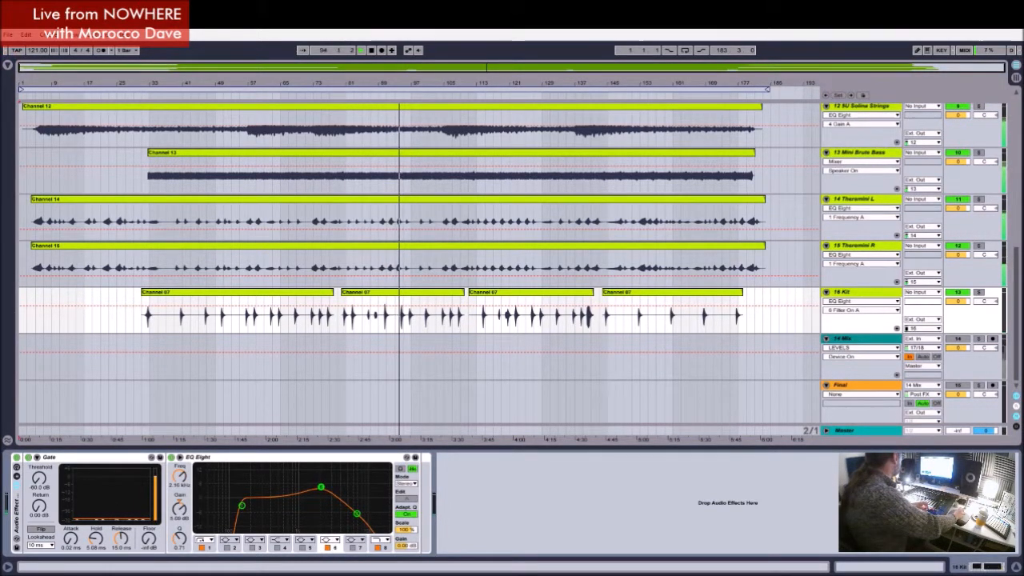
left_click_drag(320, 488, 322, 486)
left_click_drag(179, 538, 179, 524)
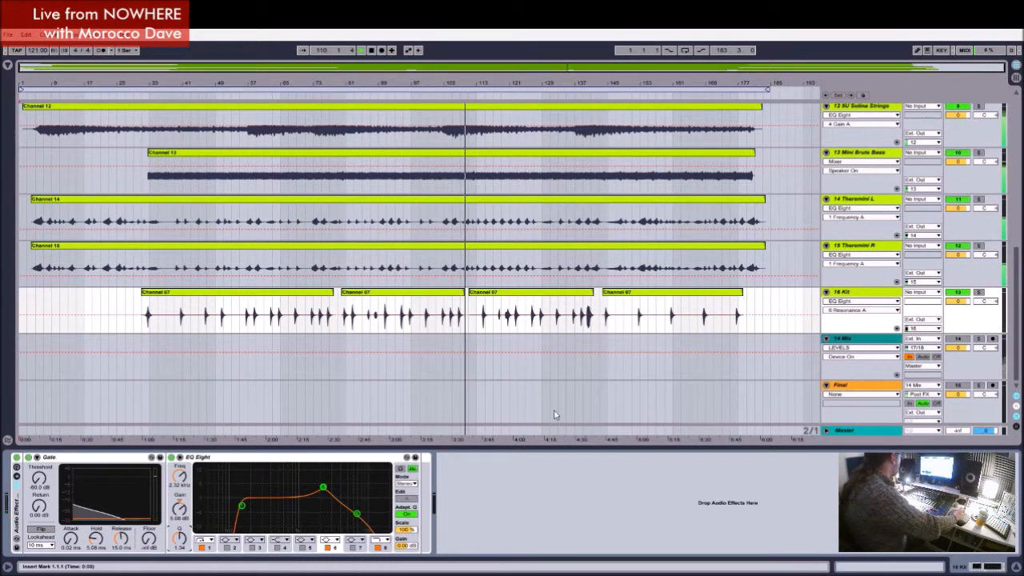
Step: Examine the Gate and EQ Eight settings of the System 1 Pad L and System 1 Pad R tracks during playback
scroll(744, 300, "up", 3)
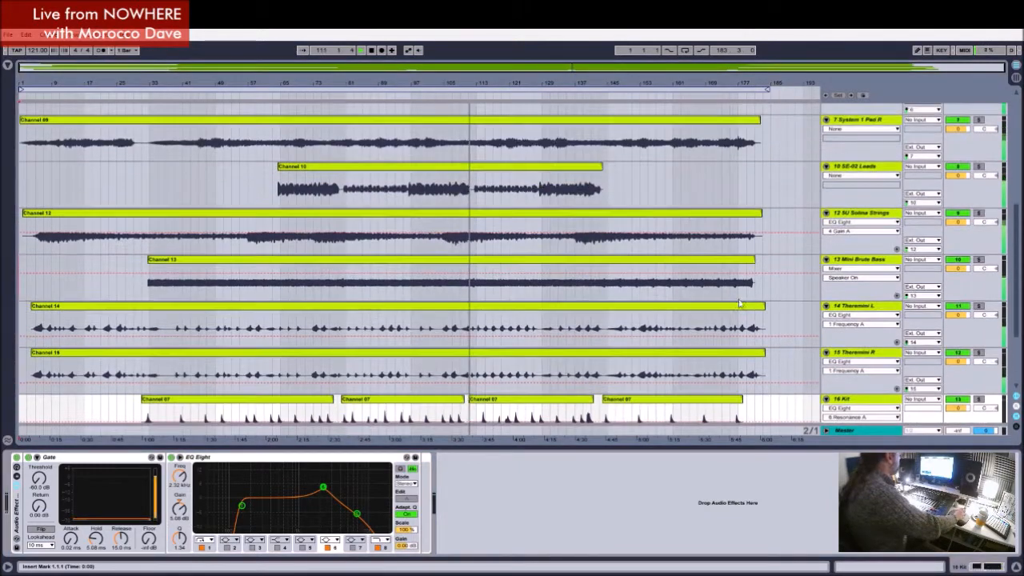
scroll(775, 272, "up", 1)
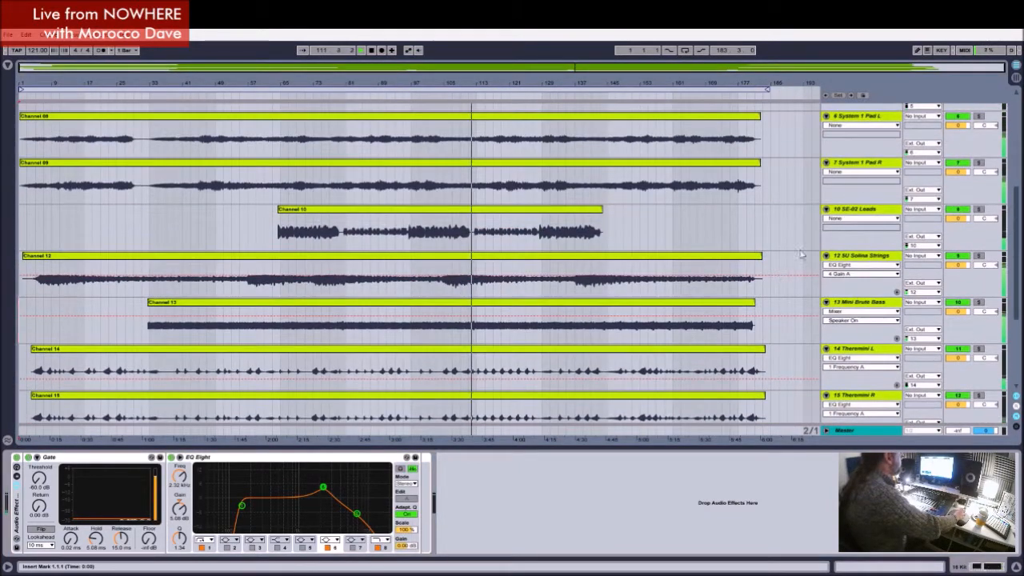
left_click(863, 117)
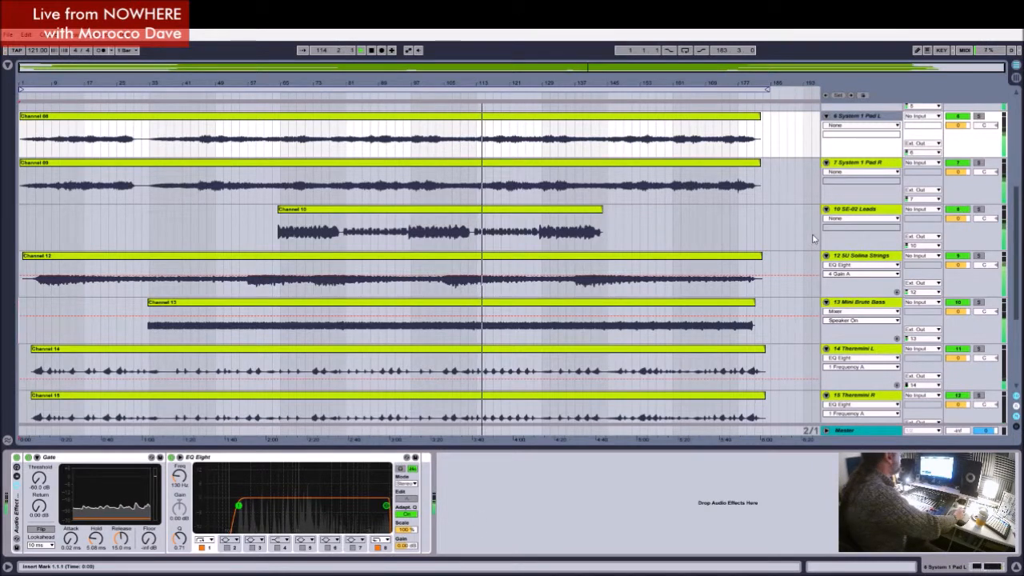
scroll(864, 196, "up", 1)
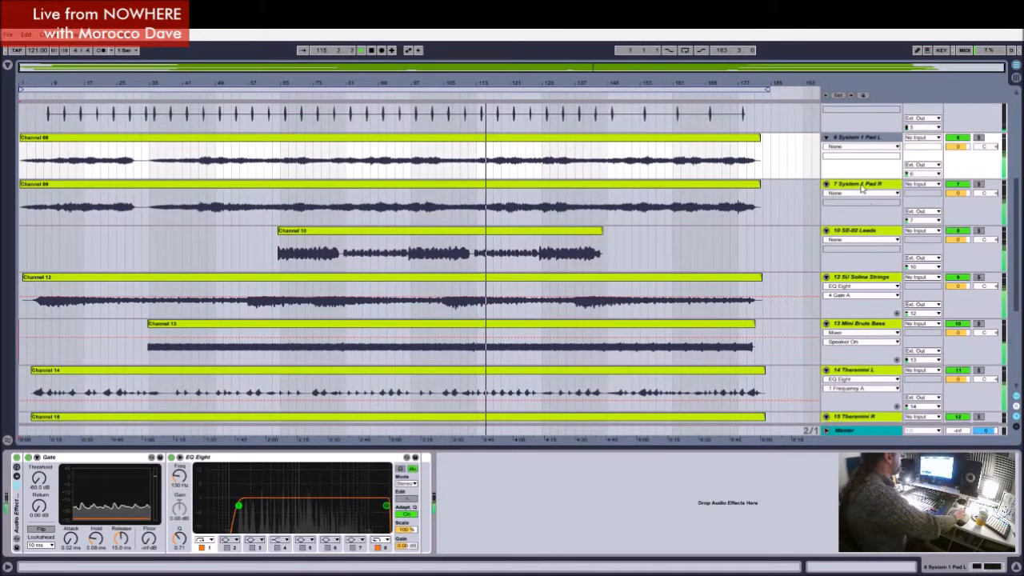
left_click(862, 186)
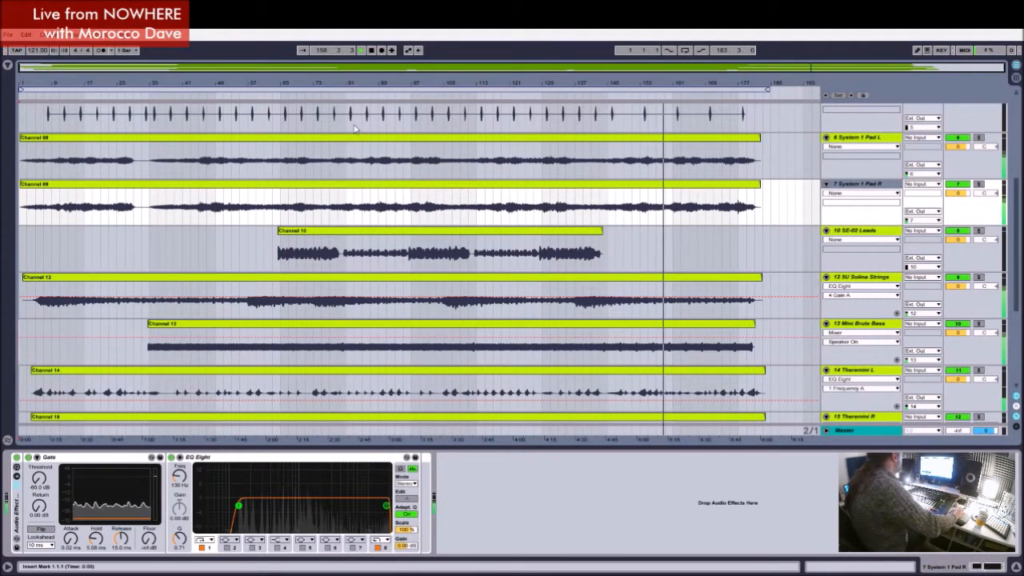
Step: From about bar 60, solo System 1 Pad R and SE-02 Leads in turn, review the leads' effects, and return to the full mix
left_click(264, 94)
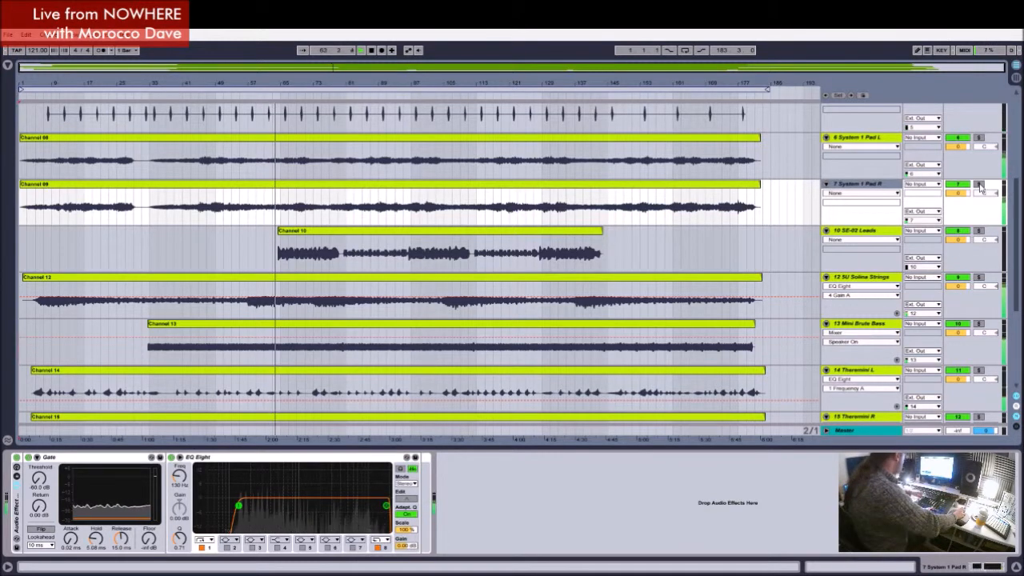
left_click(978, 184)
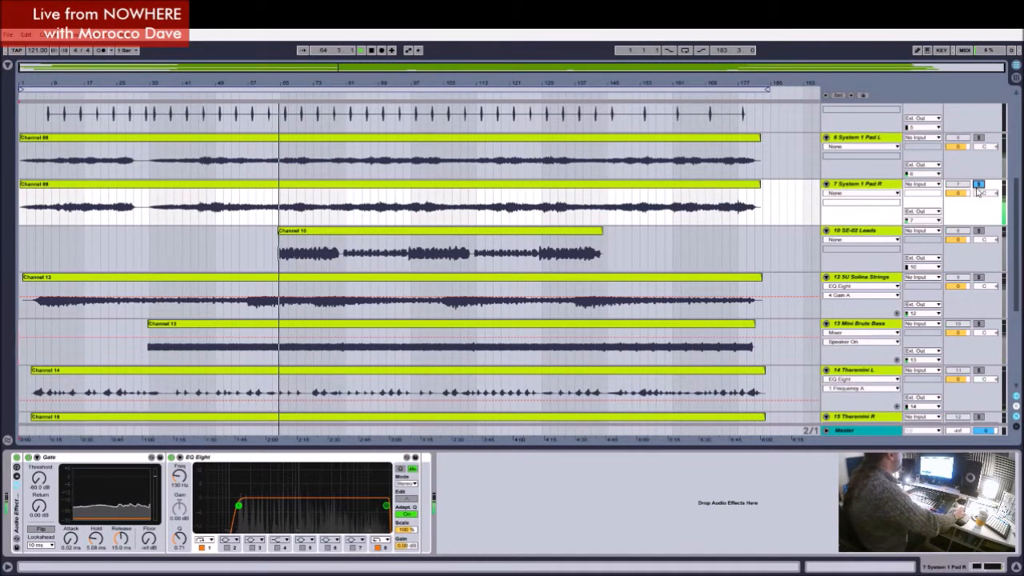
left_click(978, 232)
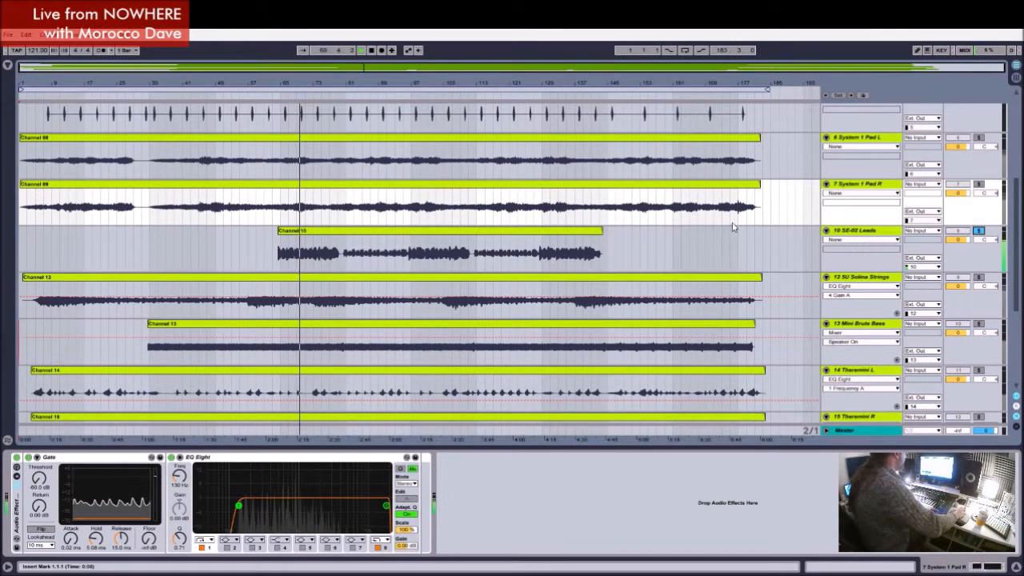
left_click(854, 245)
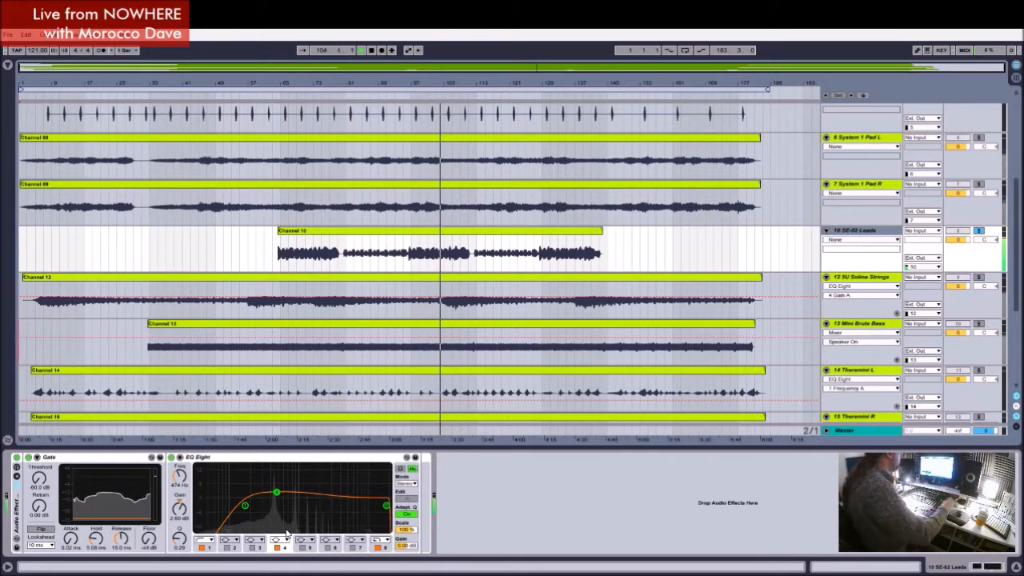
left_click(979, 232)
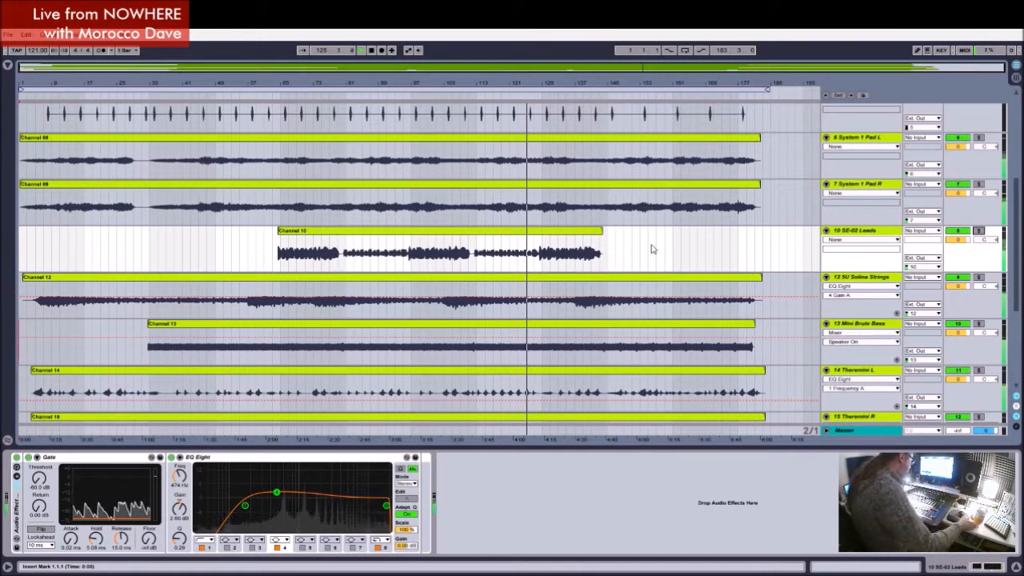
Step: Stop playback, select bars 129 to 144 of the SE-02 Leads clip, and duplicate the SE-02 Leads track
left_click(372, 51)
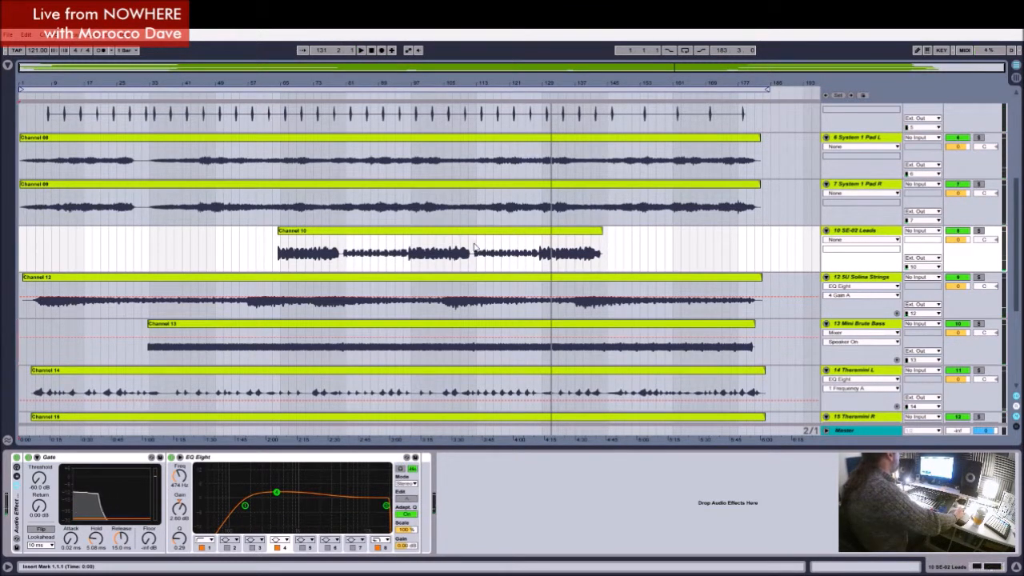
left_click_drag(475, 244, 531, 243)
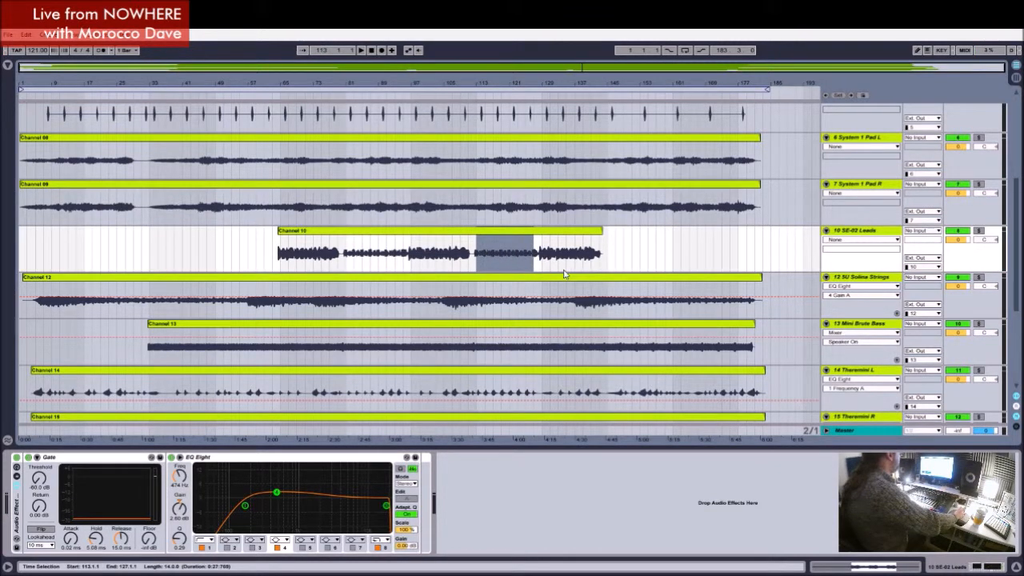
left_click_drag(544, 248, 583, 244)
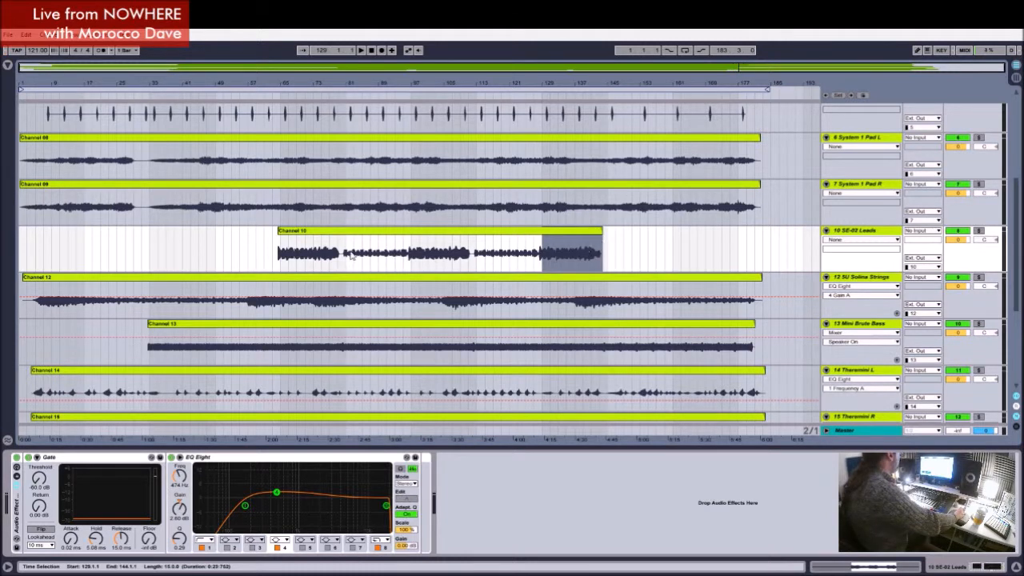
left_click(873, 234)
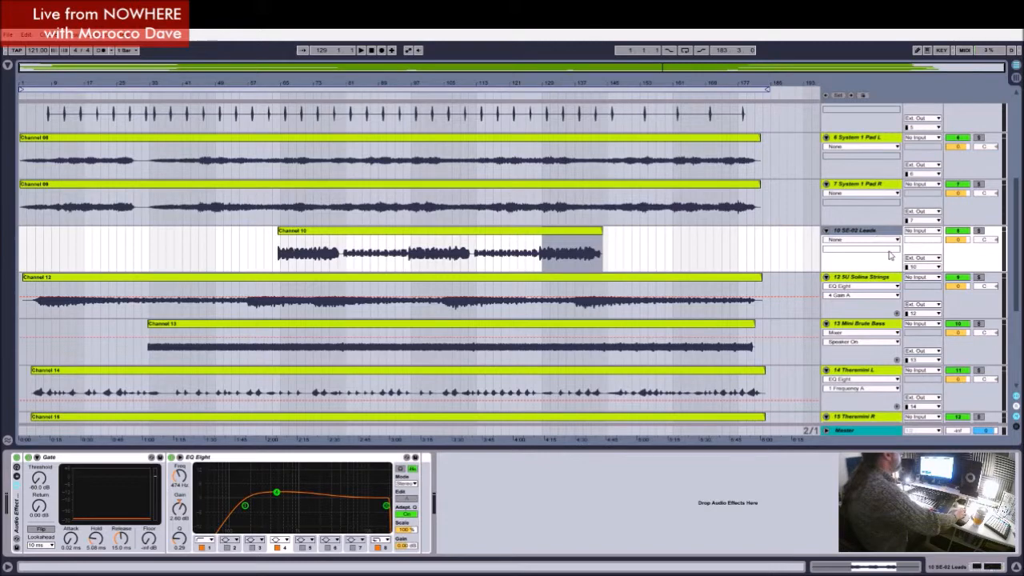
key("ctrl+d")
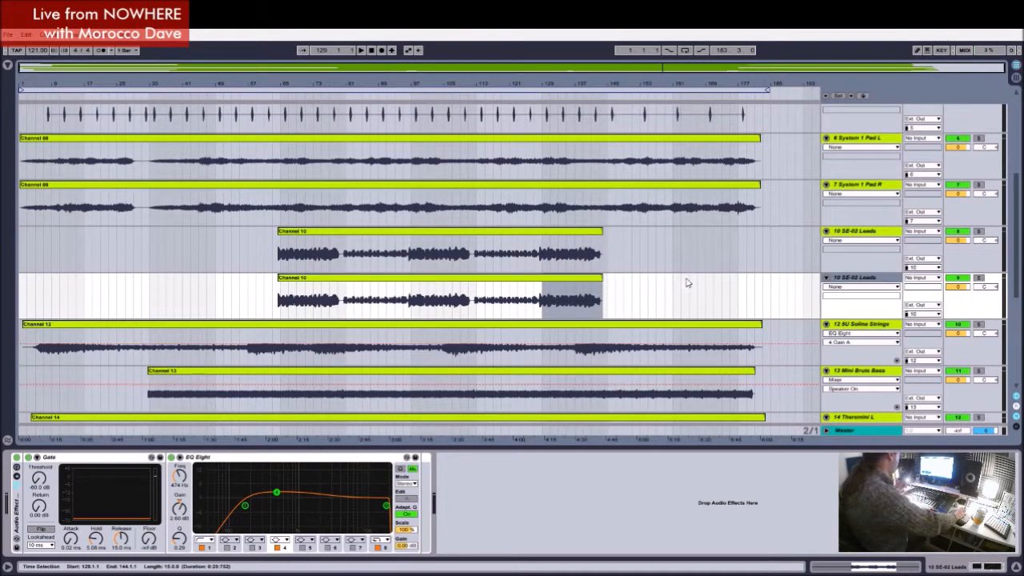
Step: Split both SE-02 Leads clips at 80.3.1, just before the quiet plucked passage, and delete the duplicate track's opening section
left_click_drag(355, 84, 397, 186)
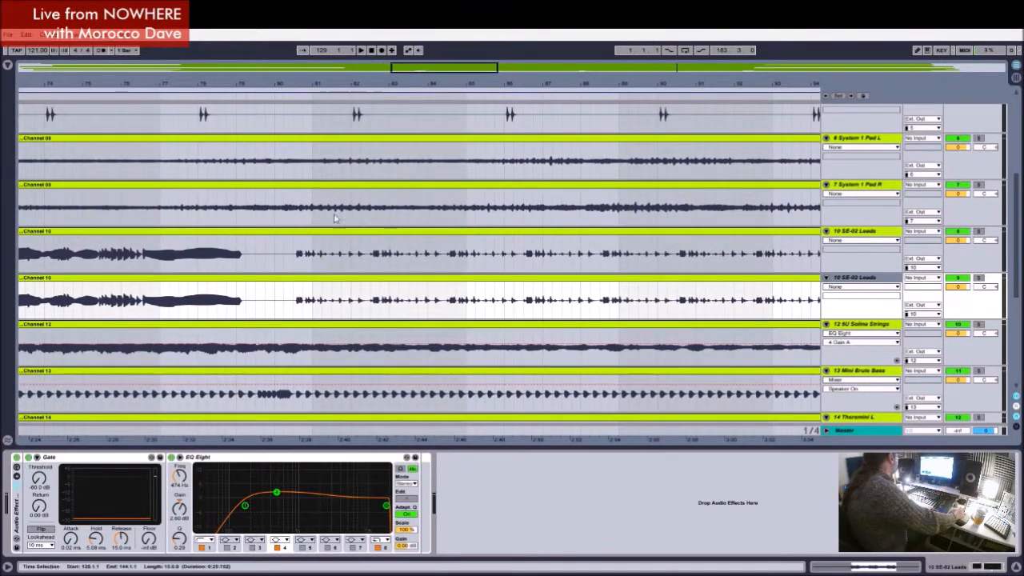
left_click(293, 265)
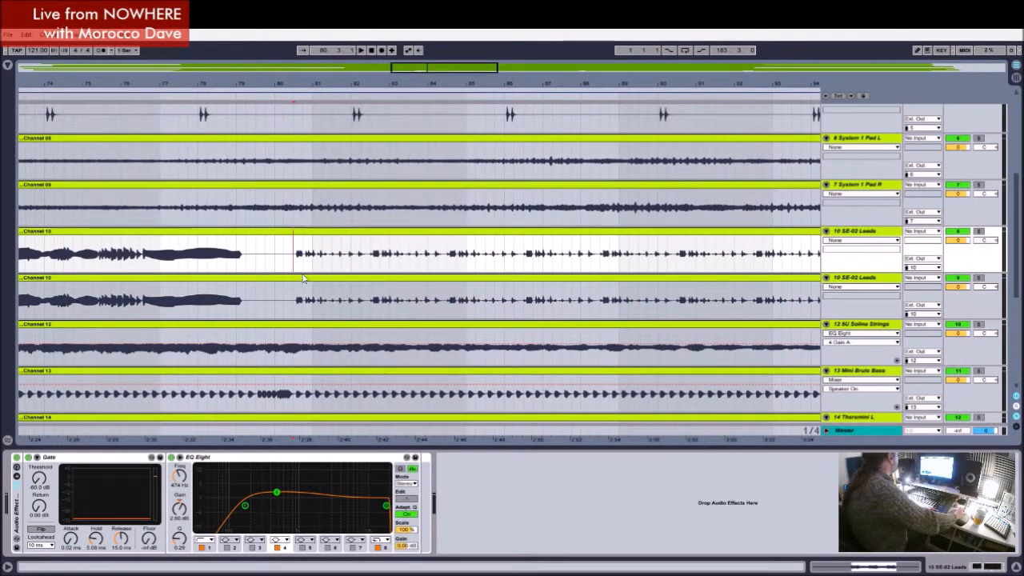
left_click(298, 296)
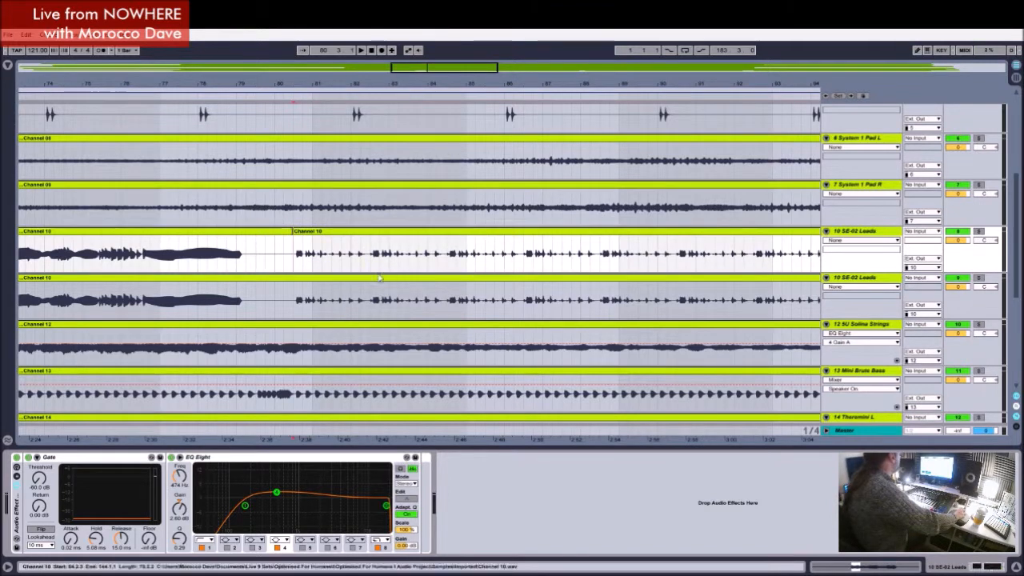
left_click(294, 292)
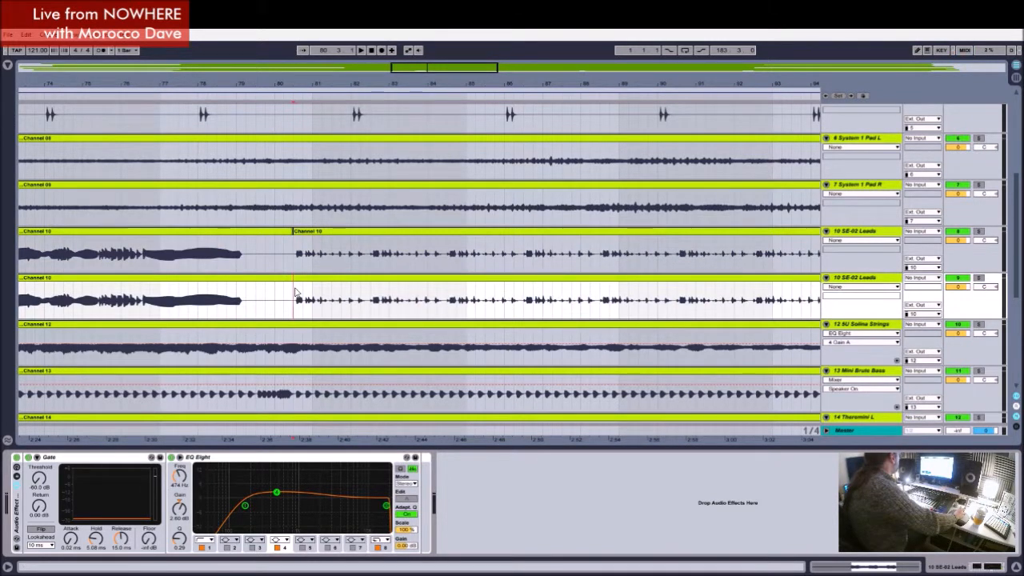
key("ctrl+e")
left_click(248, 279)
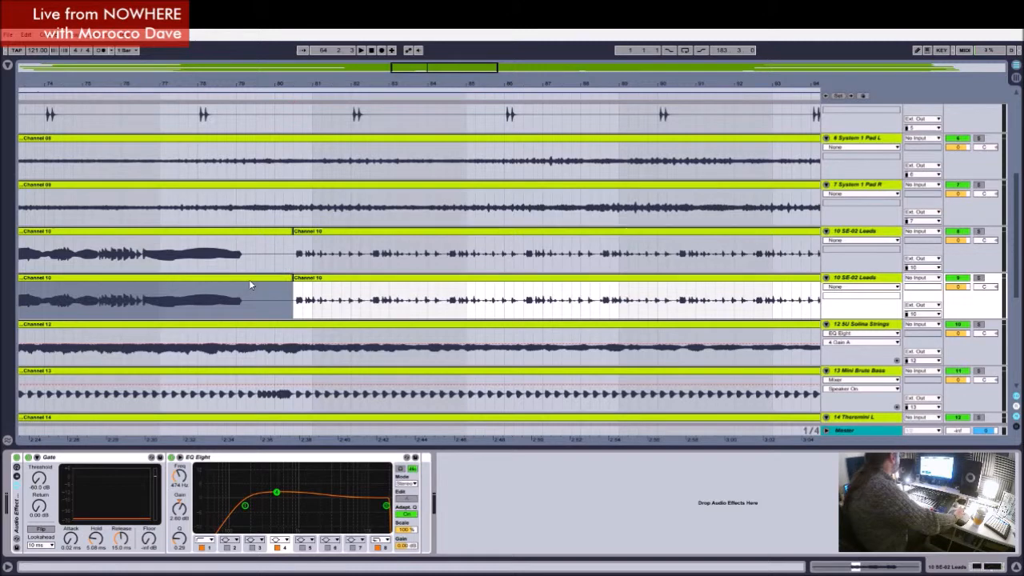
key("Delete")
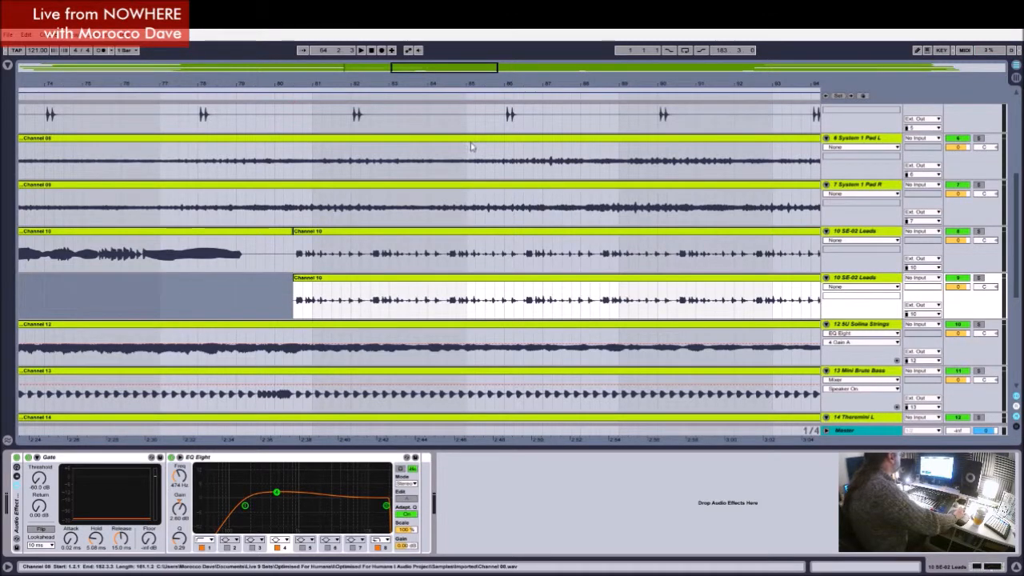
Step: Split both SE-02 Leads clips at about 96.2.4, just before the sustained notes, and delete the original track's quiet section from 80.3 to there
scroll(538, 247, "right", 10)
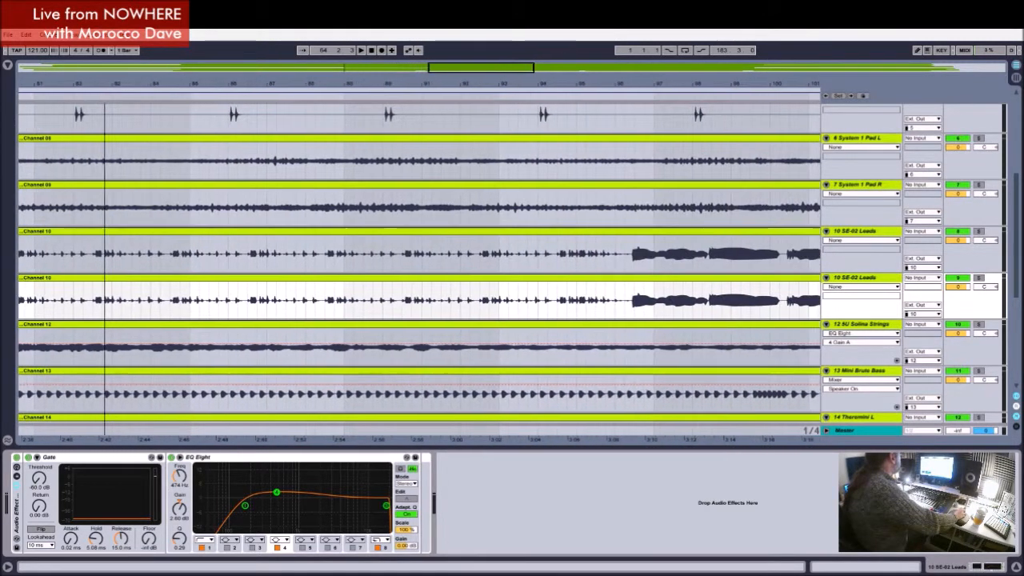
mouse_move(653, 85)
left_mouse_down()
mouse_move(653, 128)
mouse_move(619, 160)
mouse_move(619, 192)
left_mouse_up()
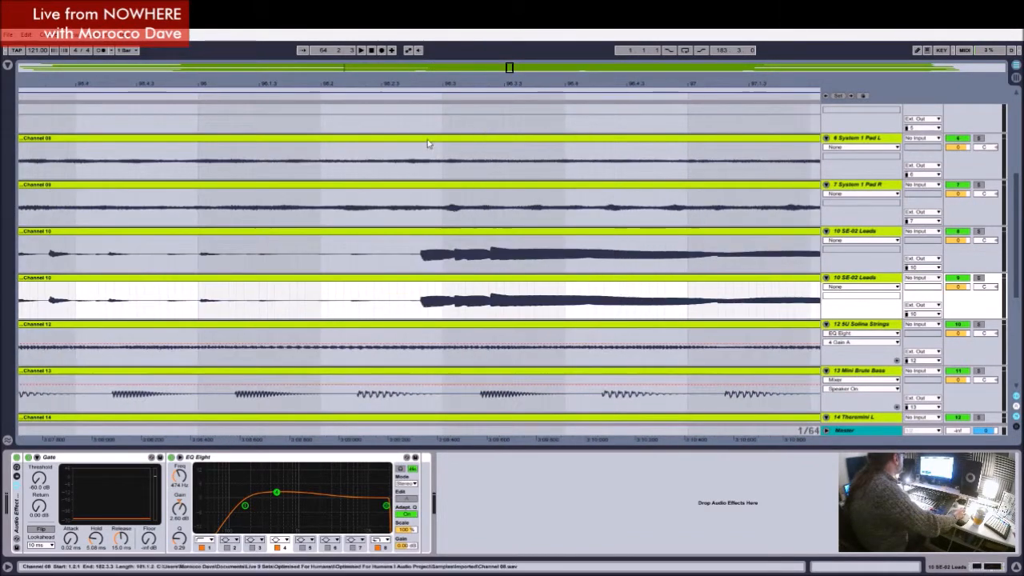
left_click(412, 266)
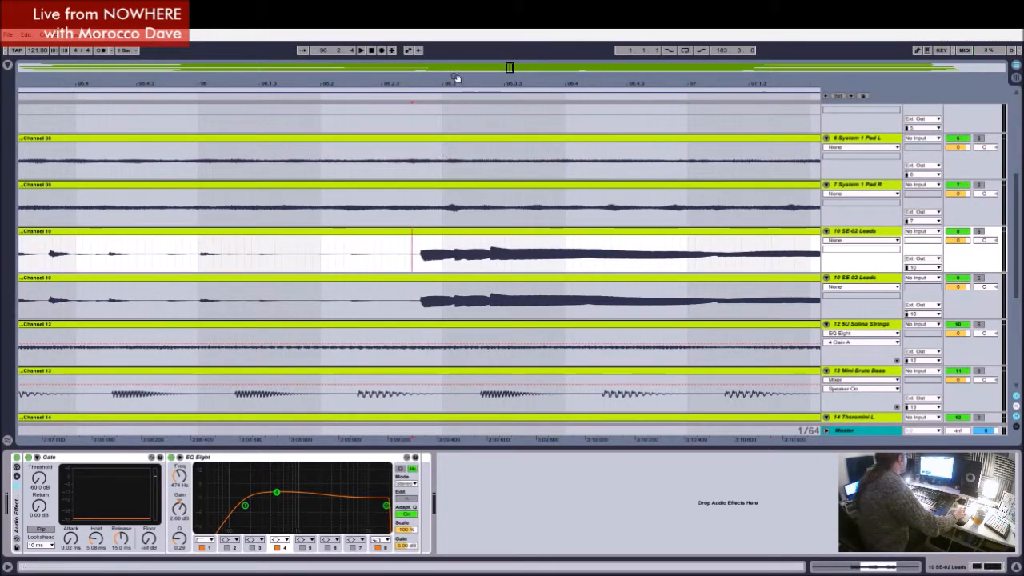
left_click_drag(451, 81, 470, 181)
left_click(245, 268)
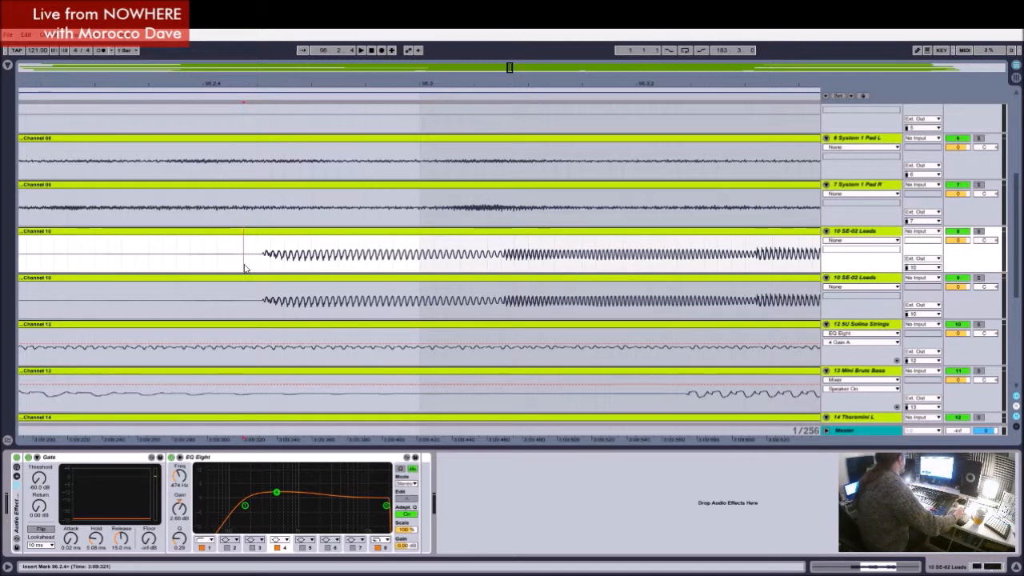
key("ctrl+e")
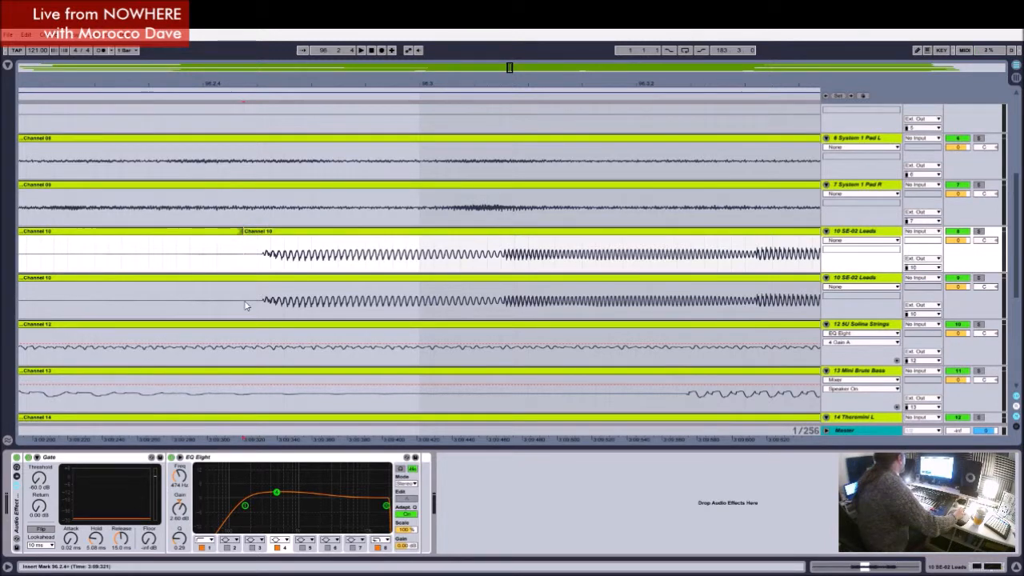
left_click(245, 299)
key("ctrl+e")
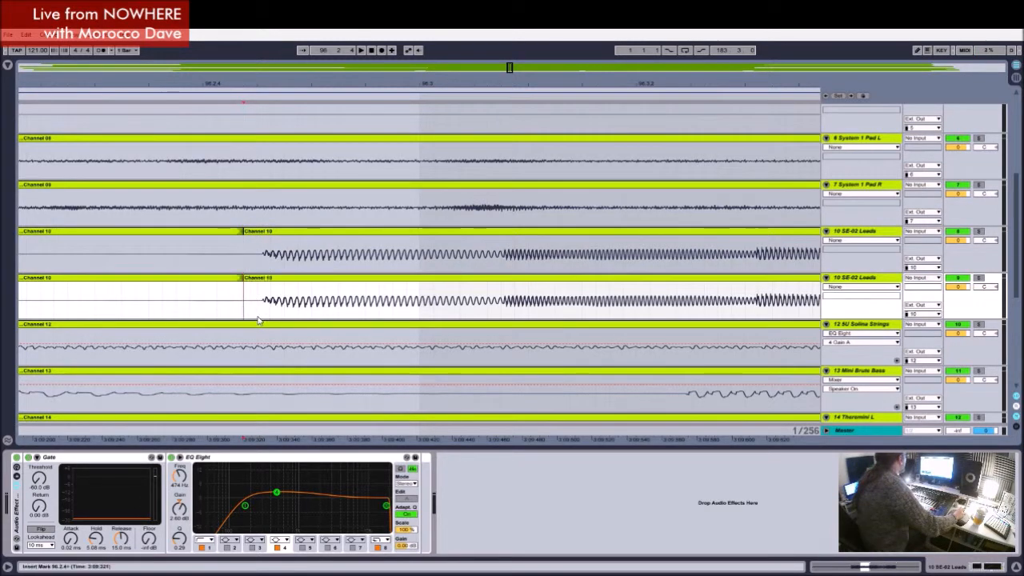
left_click(218, 233)
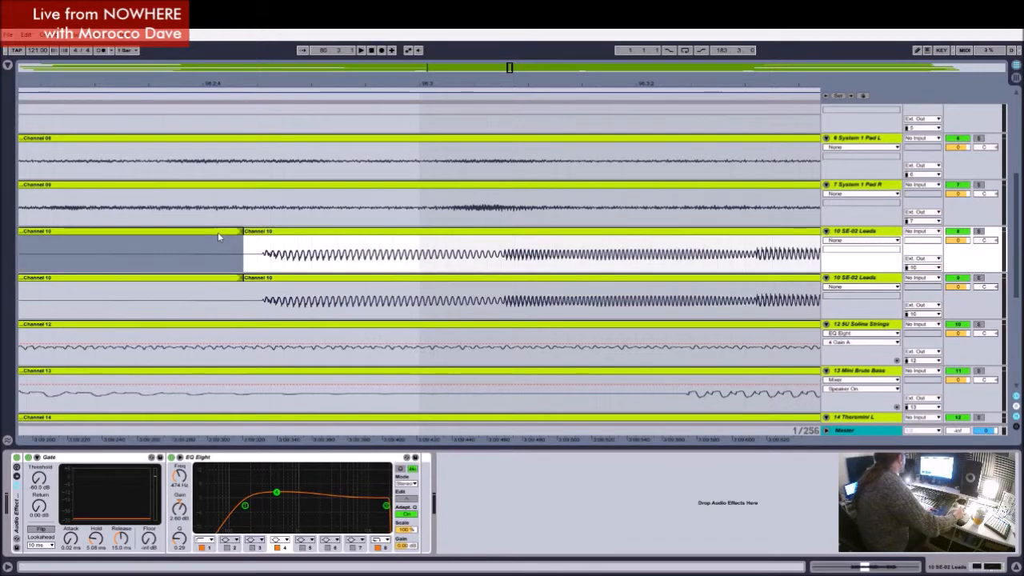
key("Delete")
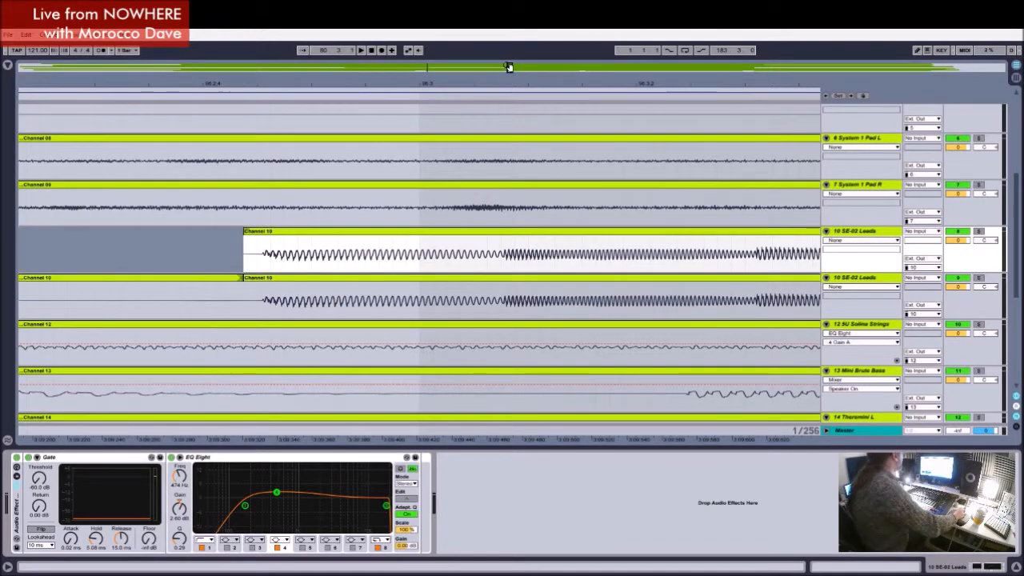
Step: Split both SE-02 Leads clips at 112.3.1 and delete the duplicate track's sustained section from about 96.2.4 to that point
left_click_drag(513, 69, 507, 9)
left_click_drag(649, 83, 773, 157)
left_click(270, 271)
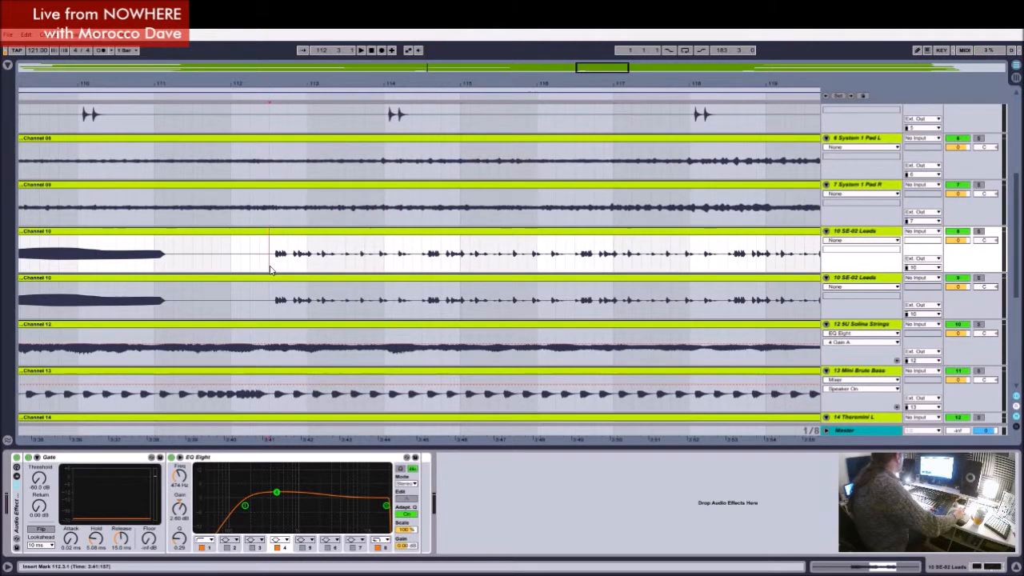
key("ctrl+e")
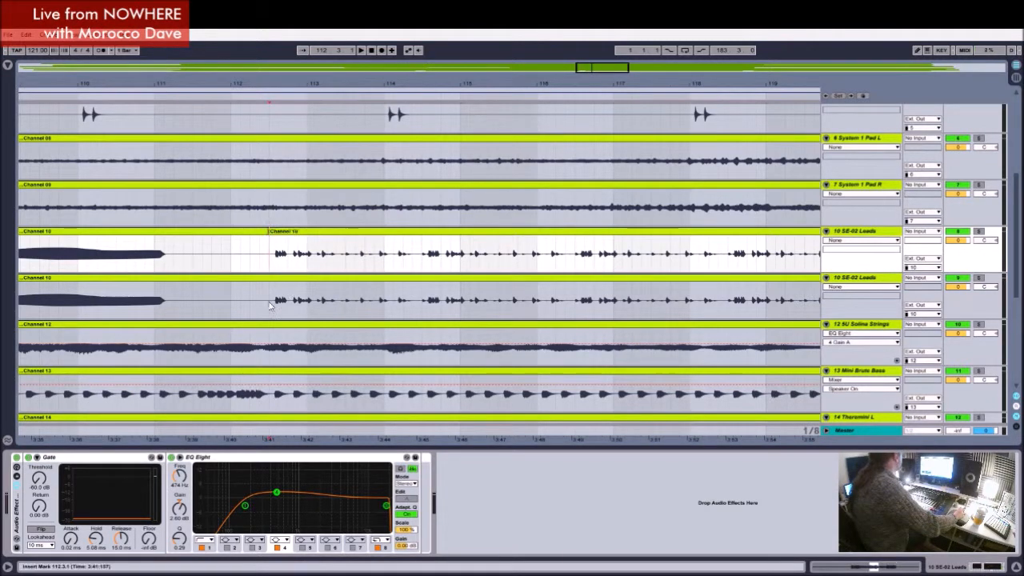
left_click(270, 299)
key("ctrl+e")
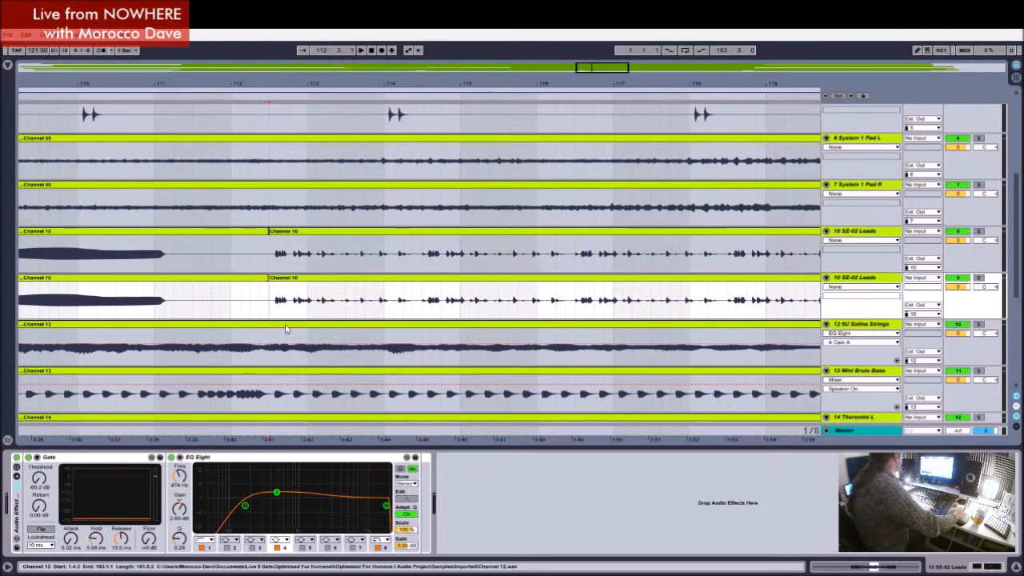
left_click(226, 284)
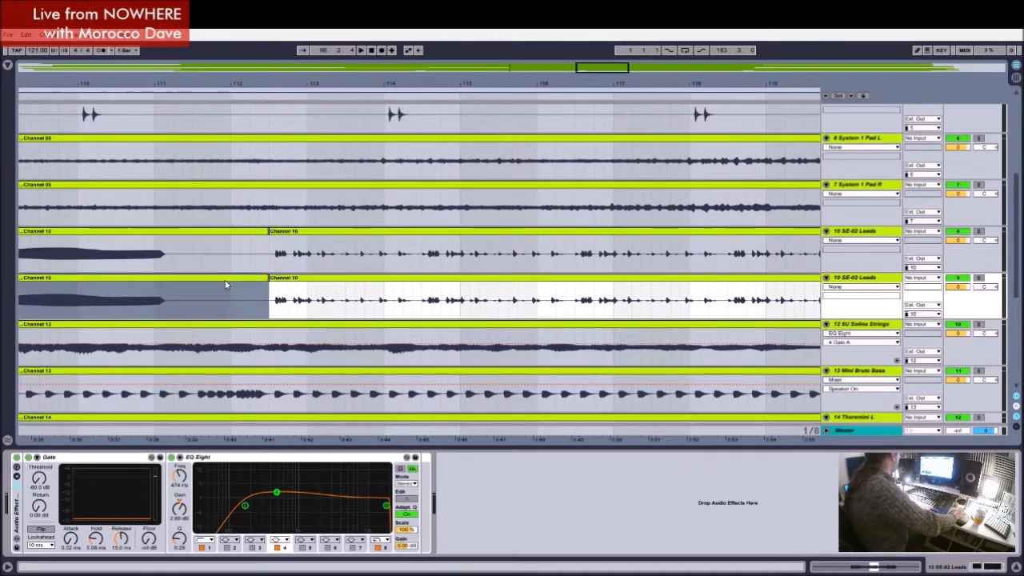
key("Delete")
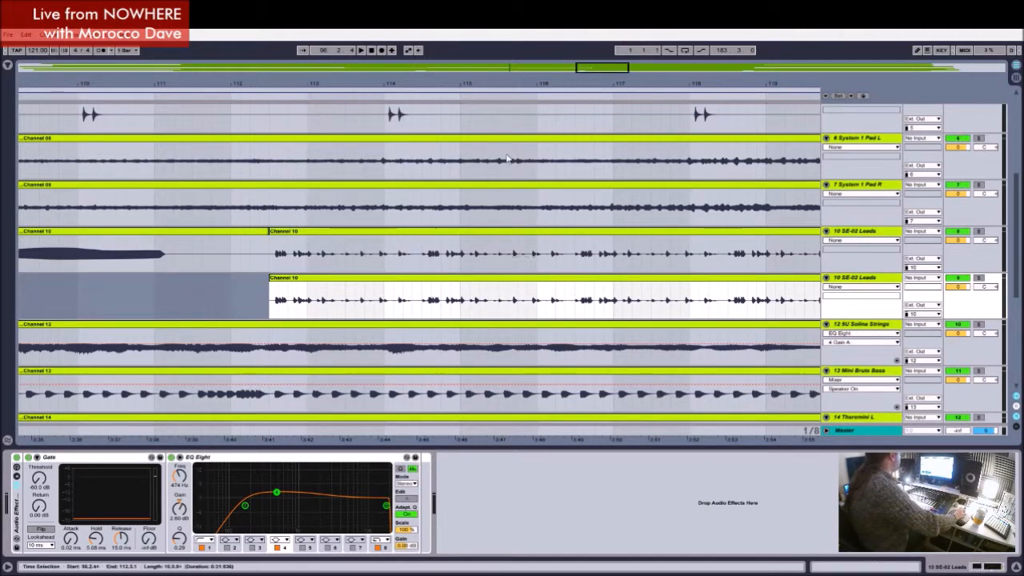
Step: Split both SE-02 Leads clips at about 128.2.3, in the silence shortly before the last loud section
left_click_drag(596, 68, 821, 200)
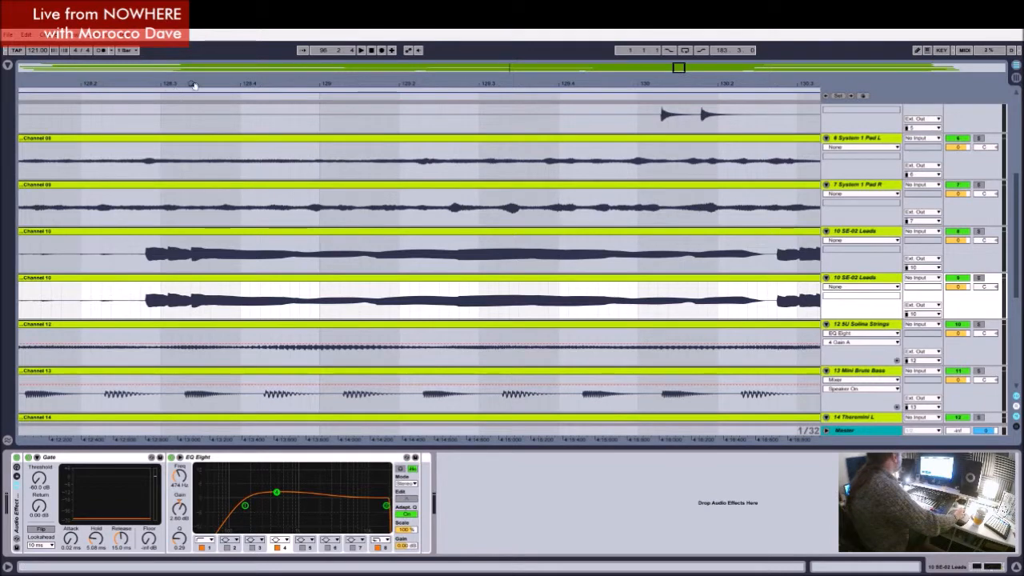
left_click_drag(148, 84, 520, 161)
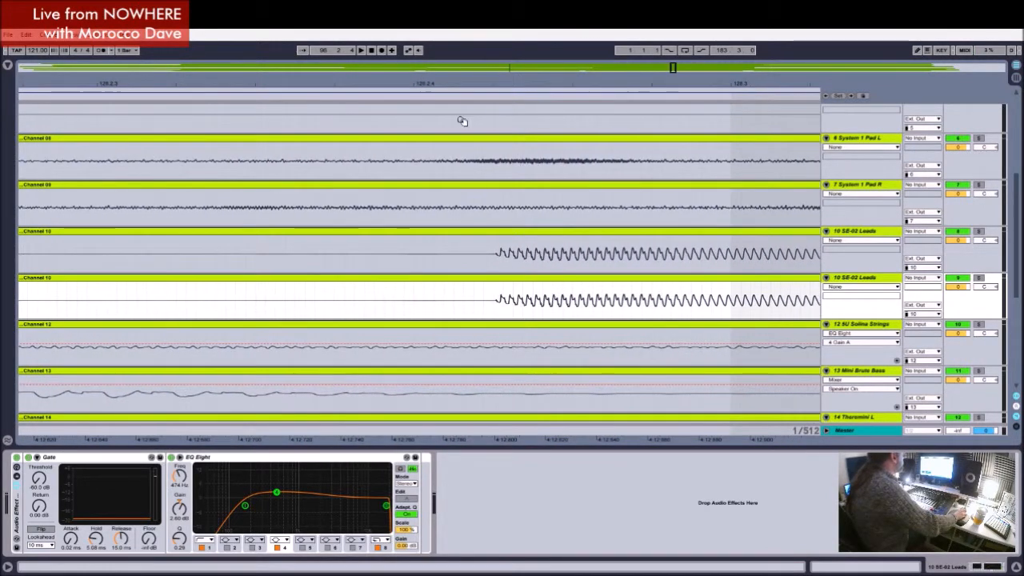
left_click(482, 262)
key("ctrl+e")
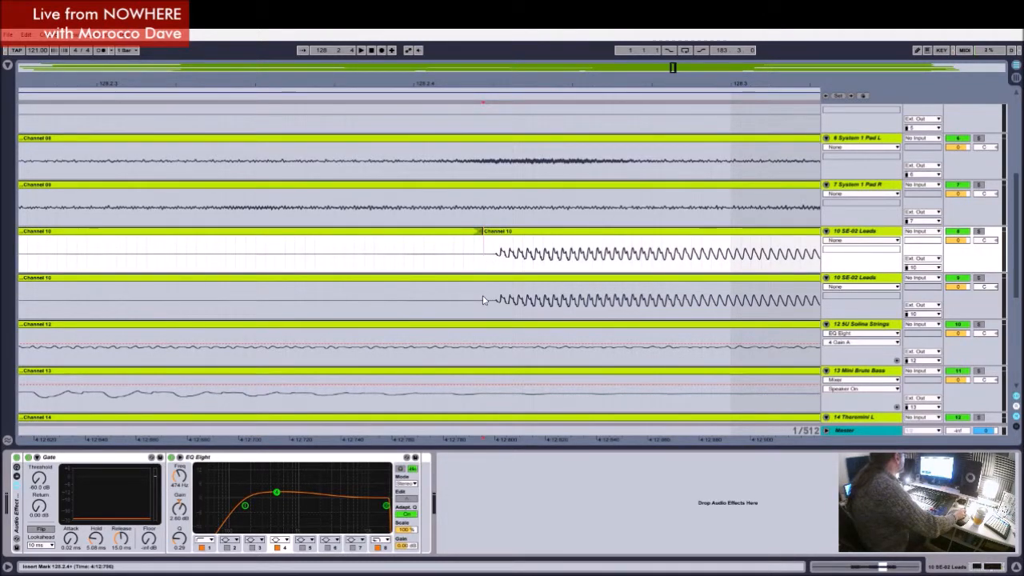
key("ctrl+z")
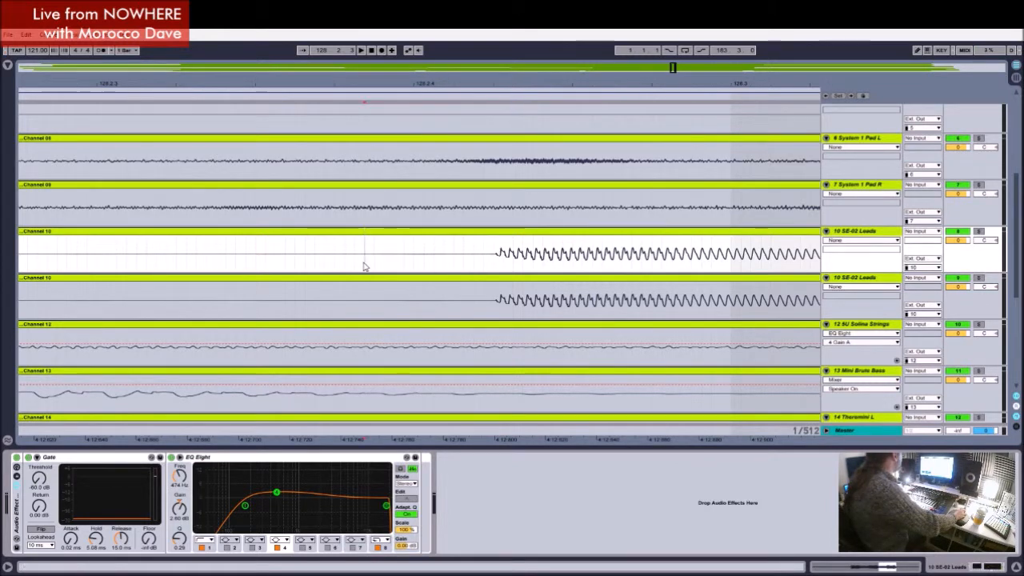
key("ctrl+e")
left_click(365, 295)
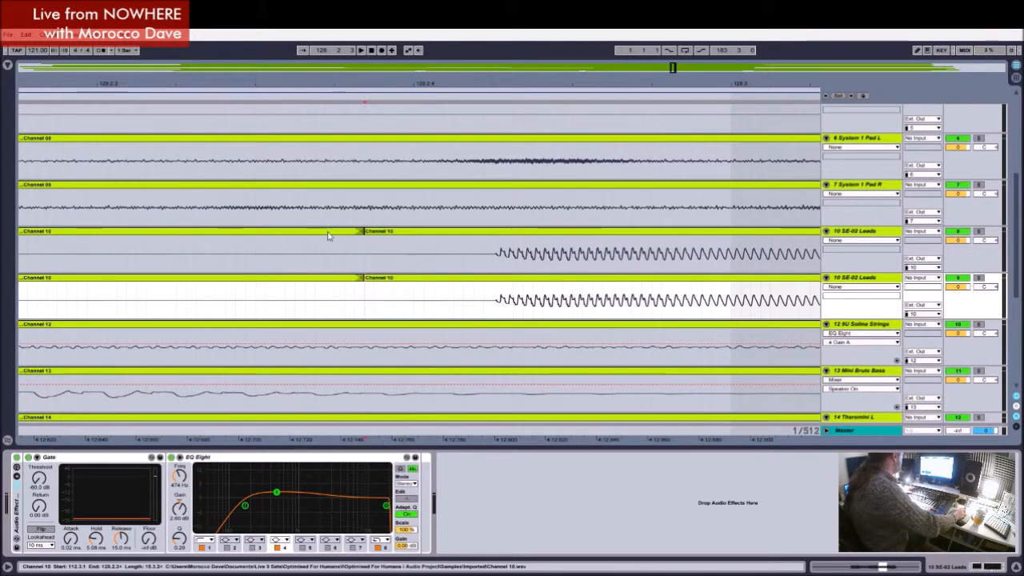
Step: Delete the duplicate lead's section after about 128.2.3 and the original lead's quiet section from 112.3 to about 128.2.3
left_click(405, 280)
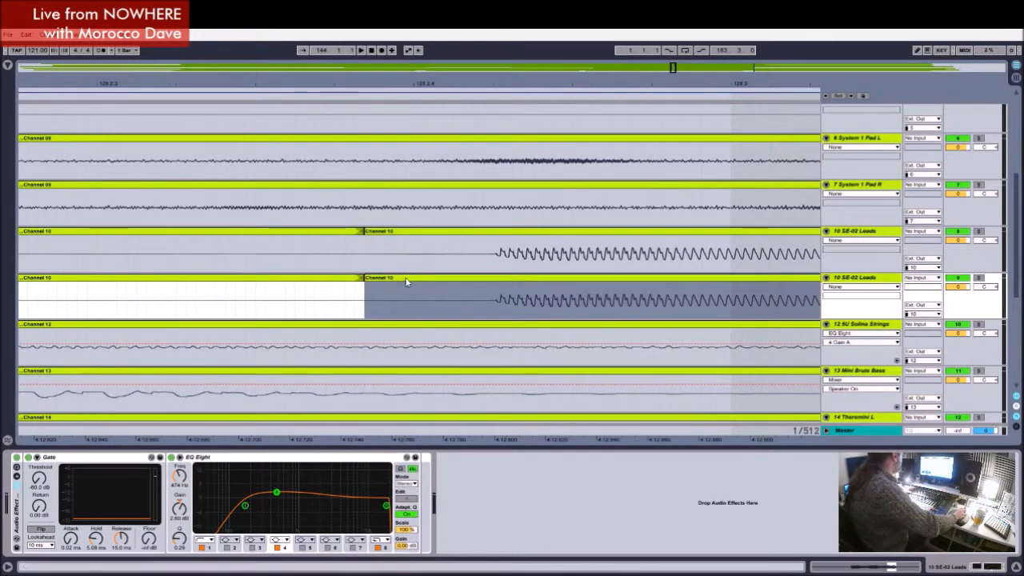
key("Delete")
left_click(322, 231)
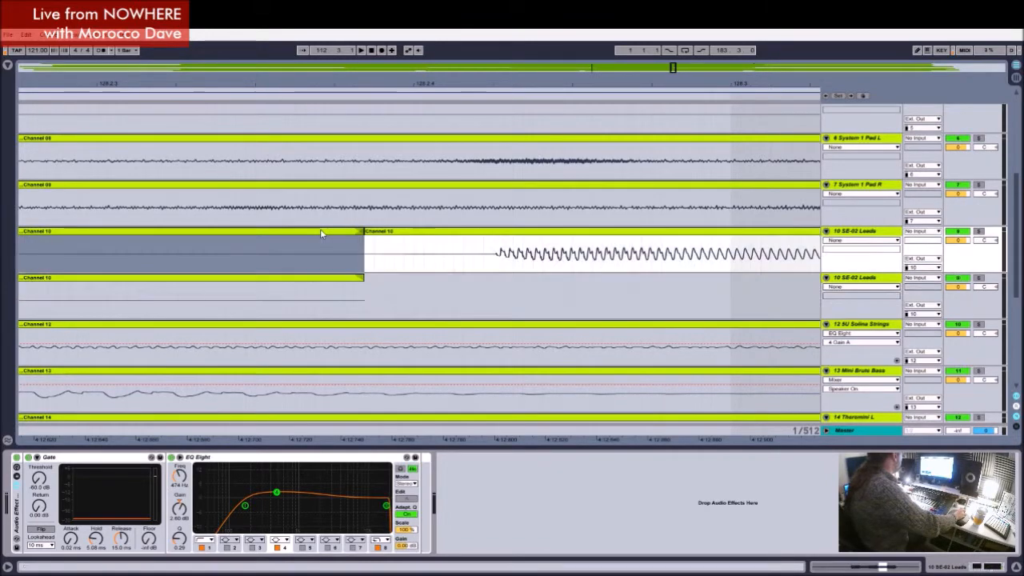
key("Delete")
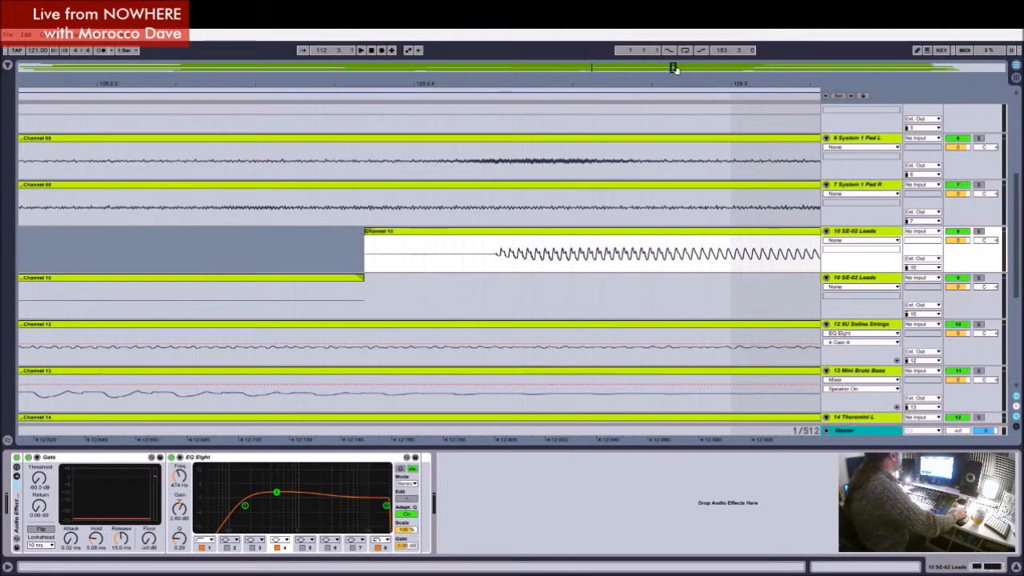
Step: Add a Utility audio effect after EQ Eight on the duplicated SE-02 Leads track
left_click_drag(479, 84, 448, 36)
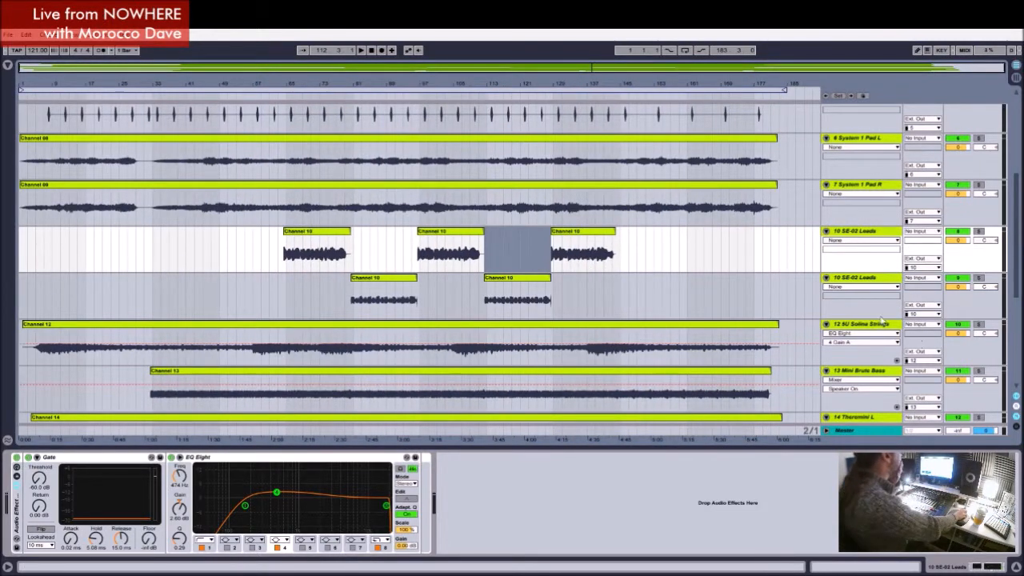
left_click(663, 251)
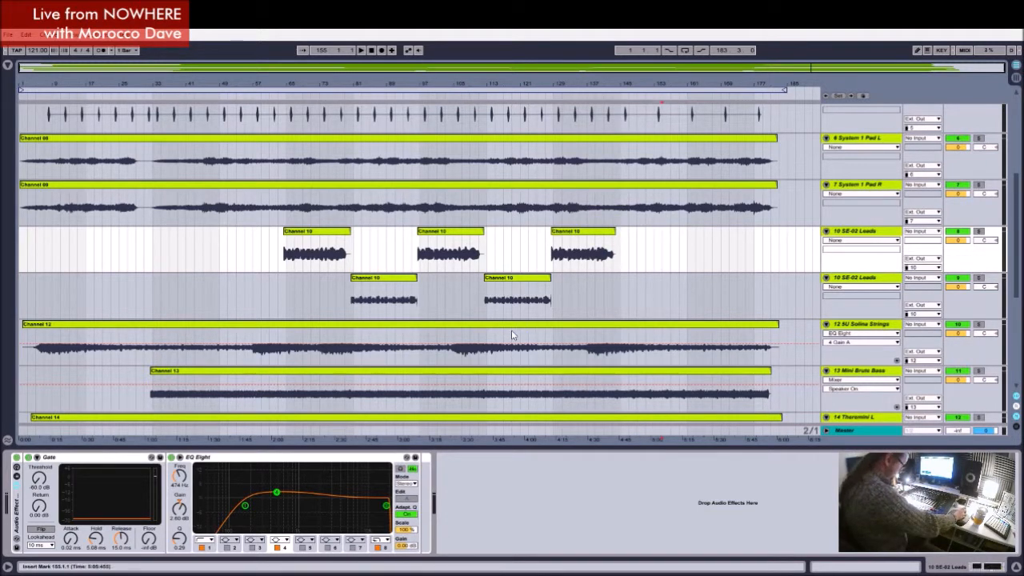
left_click(391, 279)
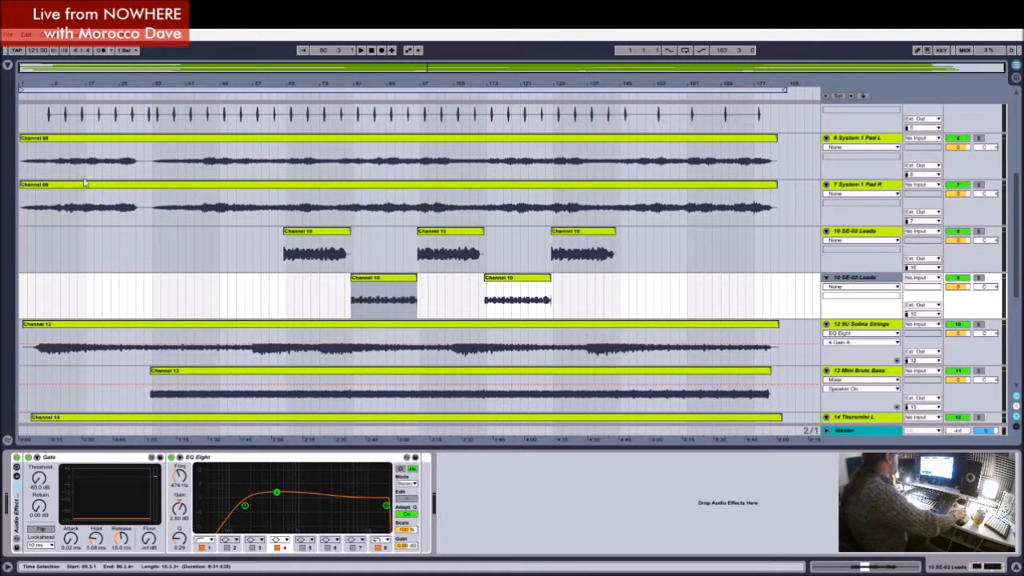
left_click(8, 67)
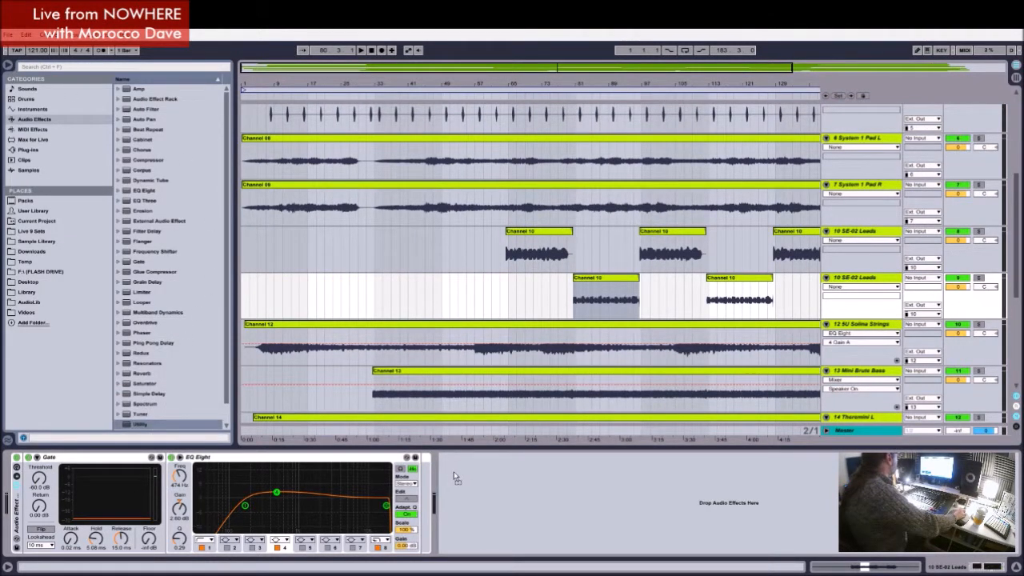
left_click_drag(453, 471, 453, 472)
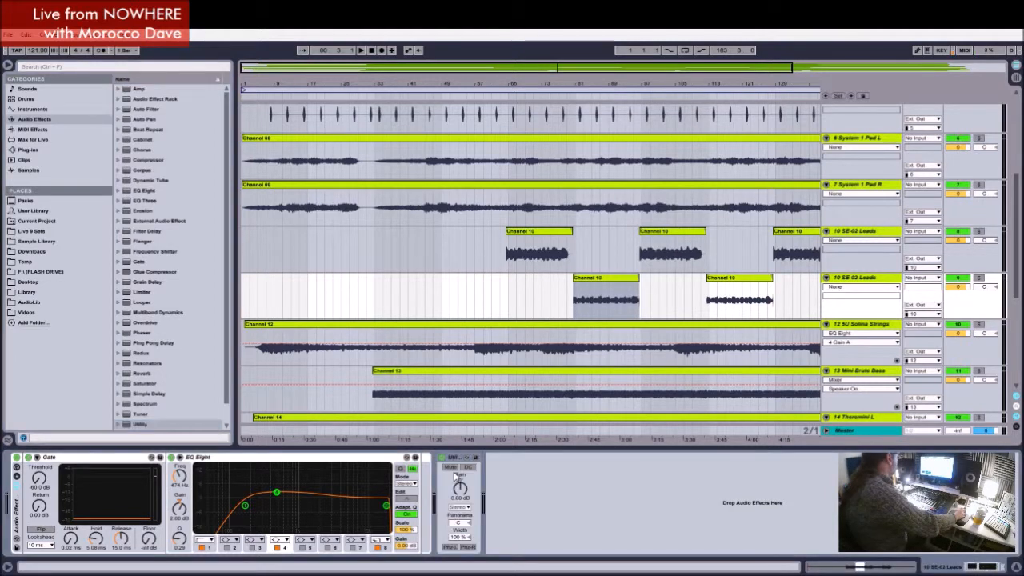
left_click(8, 67)
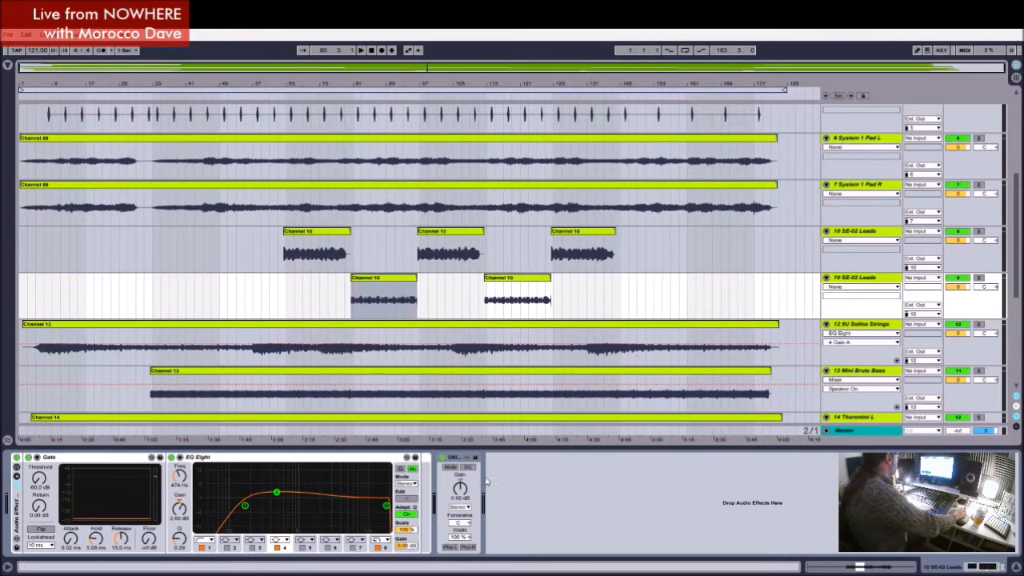
Step: Set the Utility gain on the duplicated SE-02 Leads track to 3 dB
left_click(460, 503)
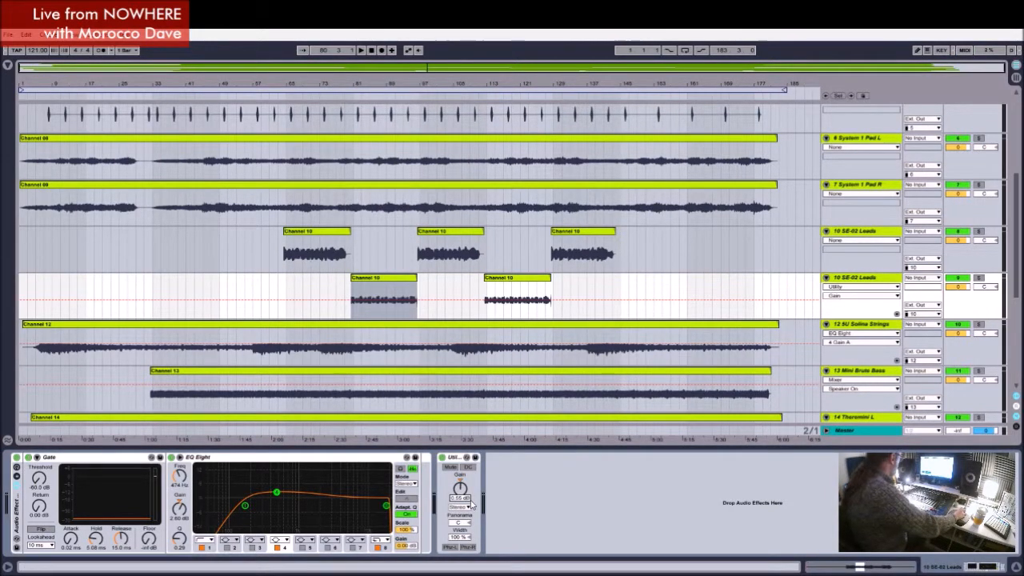
type("3")
key("Return")
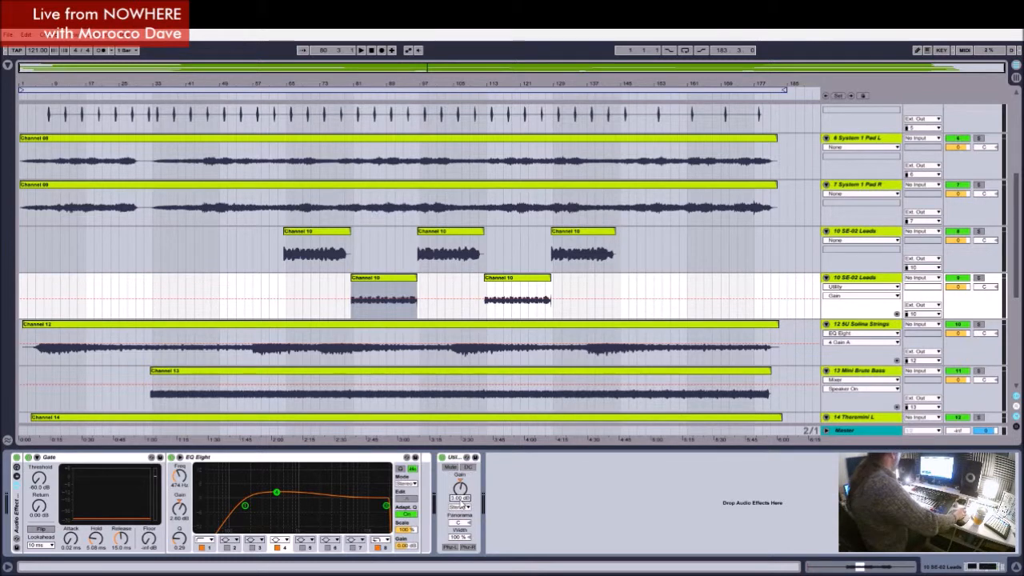
Step: Set the Utility gain on the duplicated SE-02 Leads track to 4 dB and play into its first quiet section
type("4")
key("Return")
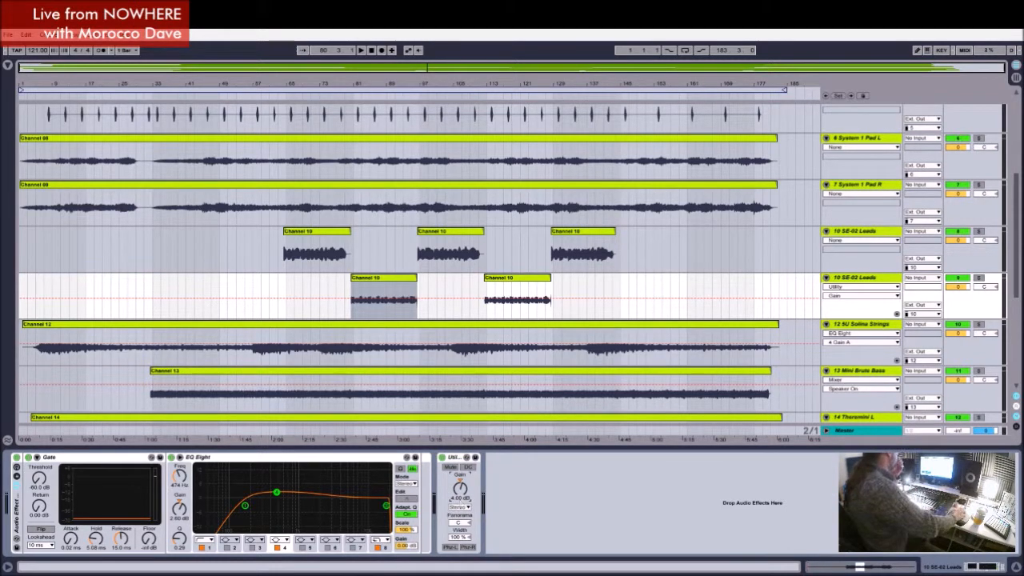
left_click(323, 95)
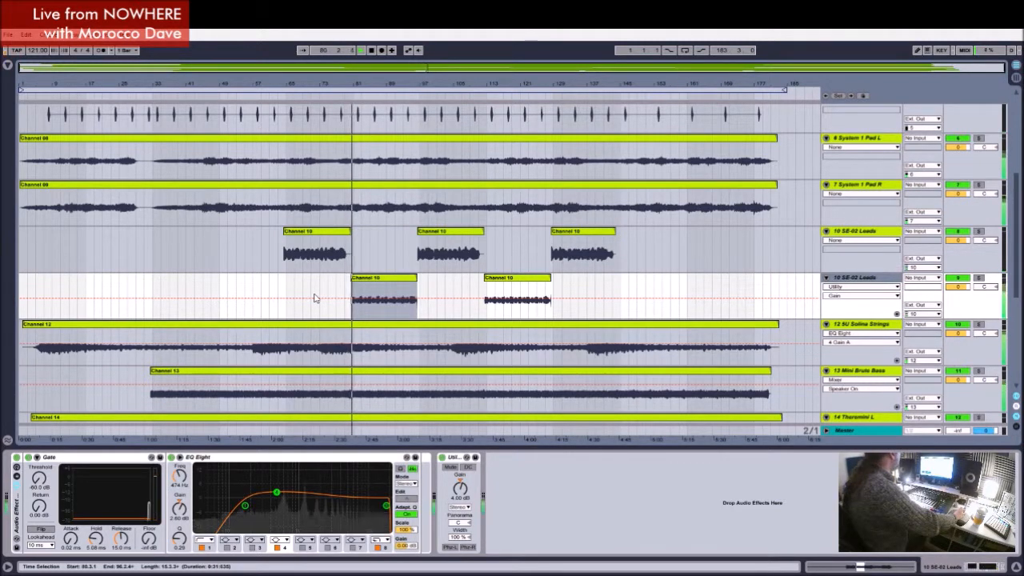
left_click(381, 279)
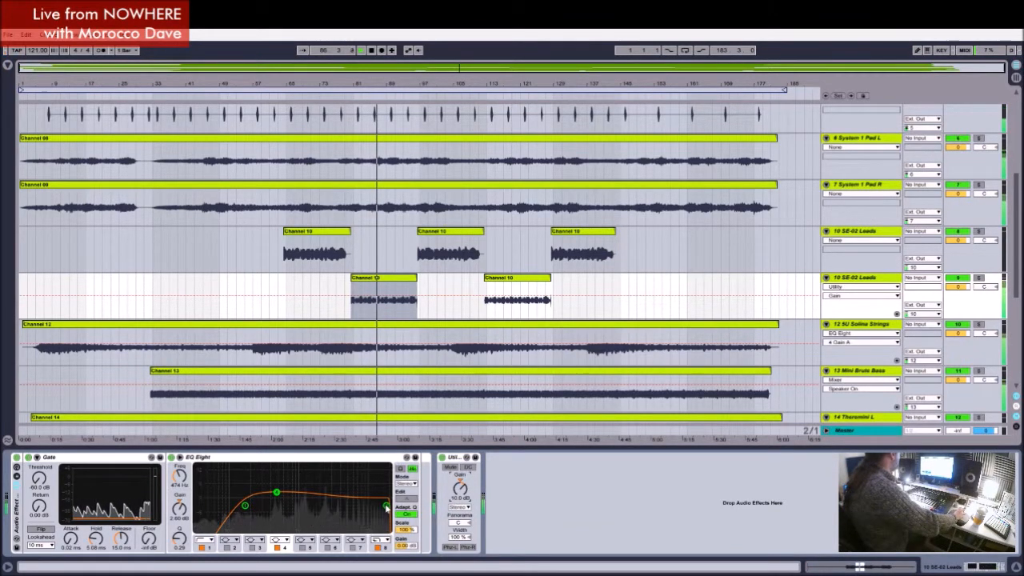
Step: Move the duplicated lead's fourth EQ Eight band to about 2.25 kHz at 2.11 dB and set its Utility gain to 6 dB
left_click_drag(276, 492, 323, 491)
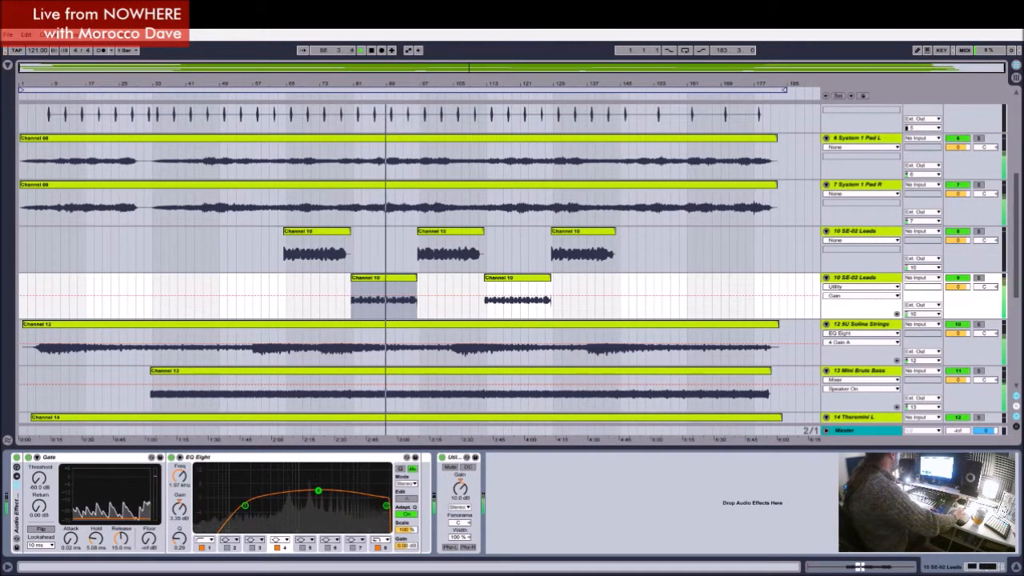
mouse_move(460, 497)
left_mouse_down()
mouse_move(460, 511)
mouse_move(462, 497)
left_mouse_up()
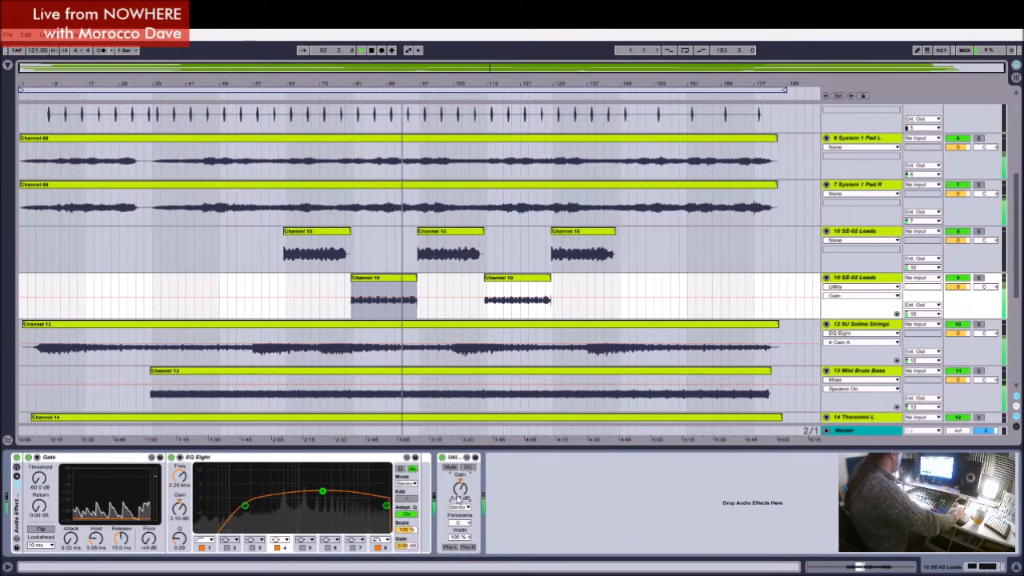
left_click_drag(459, 502, 458, 499)
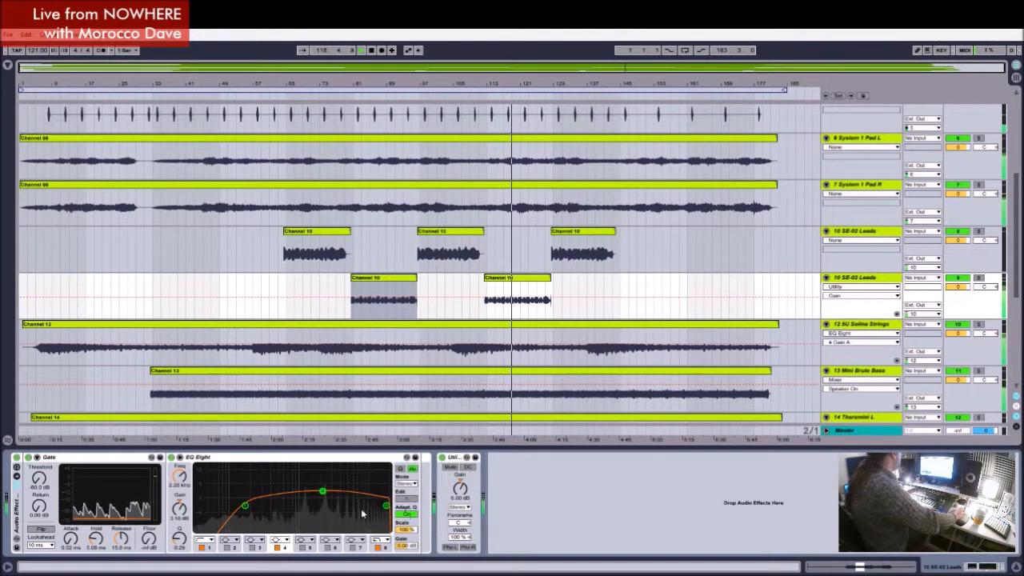
left_click_drag(323, 497, 324, 498)
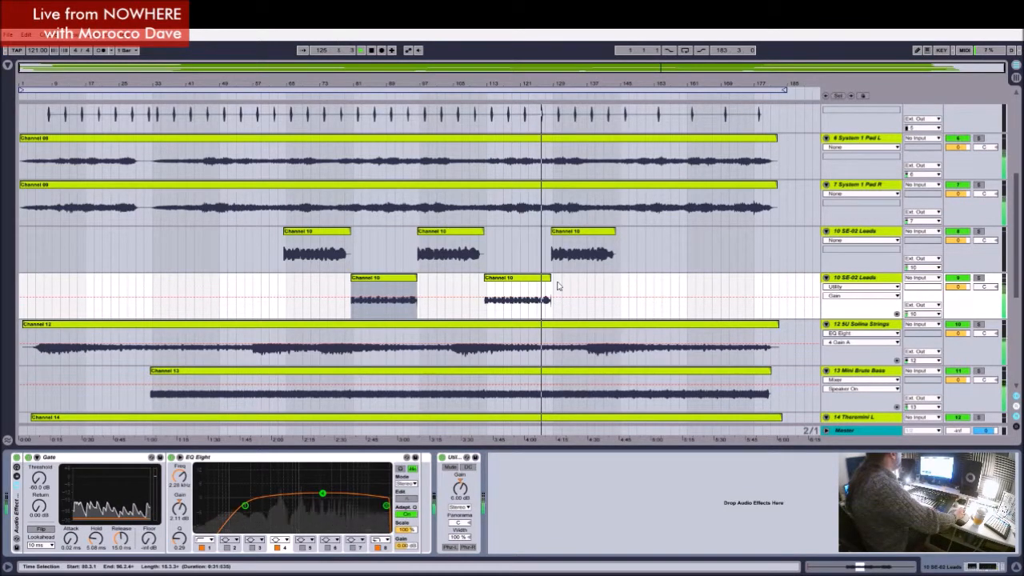
Step: Show the device chain of the 15 Mix track
left_click_drag(572, 83, 566, 115)
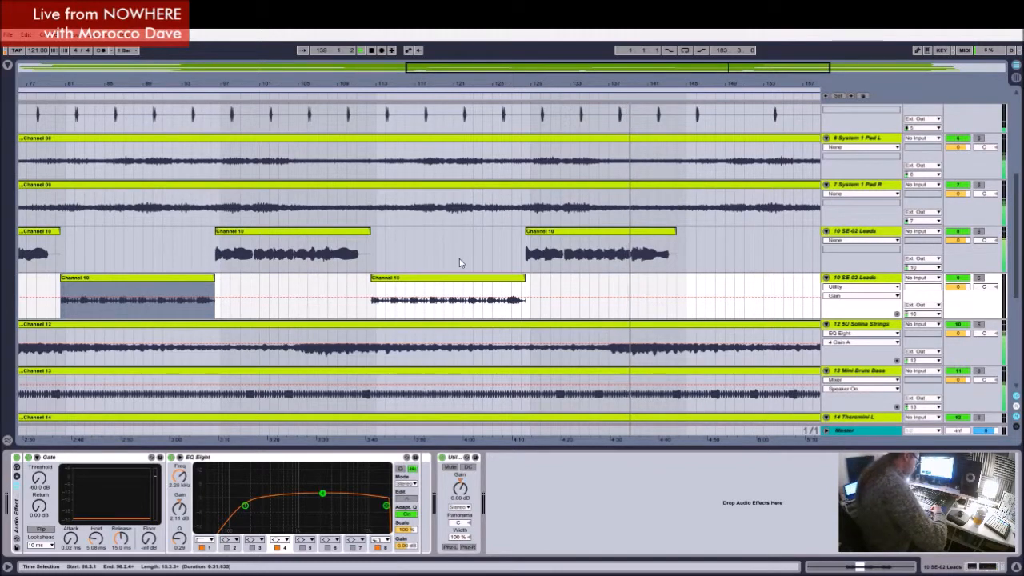
scroll(668, 348, "down", 1)
scroll(669, 349, "down", 4)
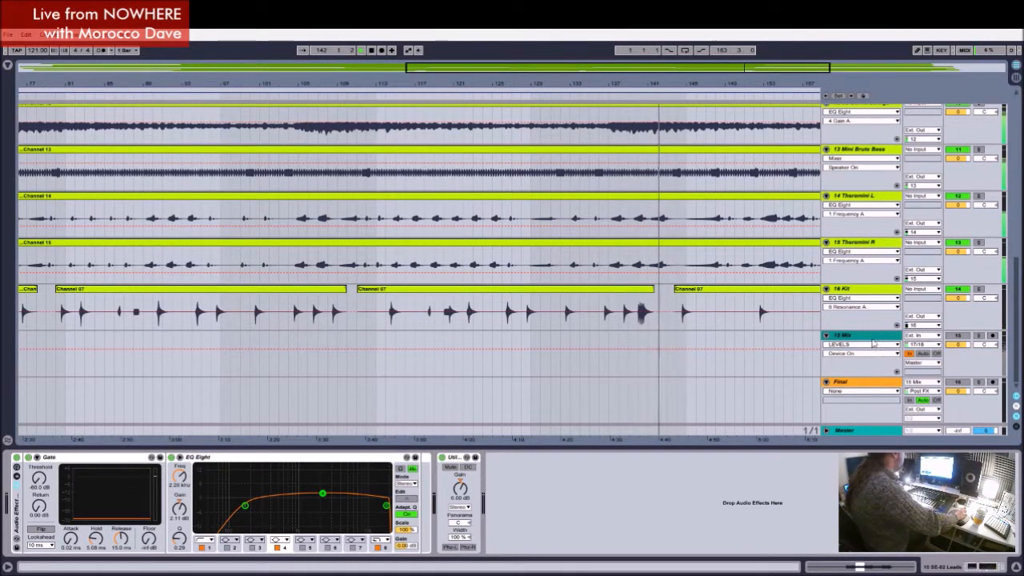
left_click(865, 336)
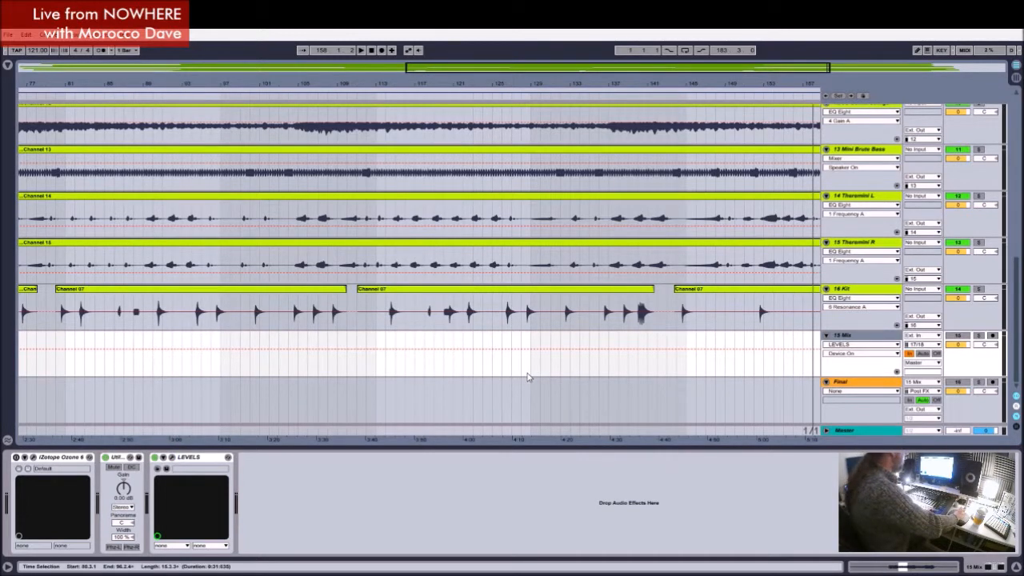
scroll(528, 366, "up", 10)
scroll(526, 363, "up", 3)
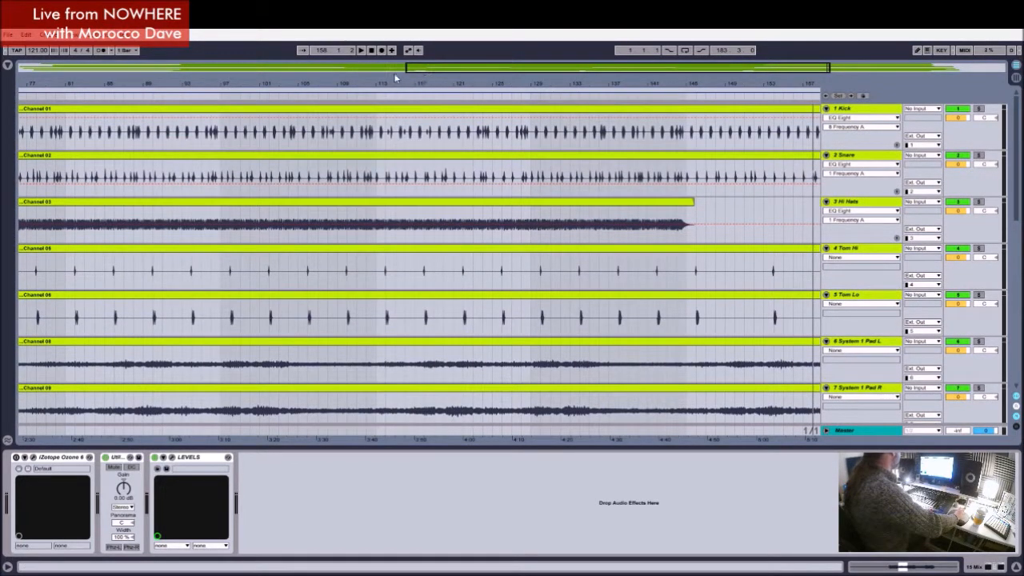
Step: Extend the end of the arrangement loop past the last clips so its length is 188 bars
left_click_drag(560, 70, 370, 70)
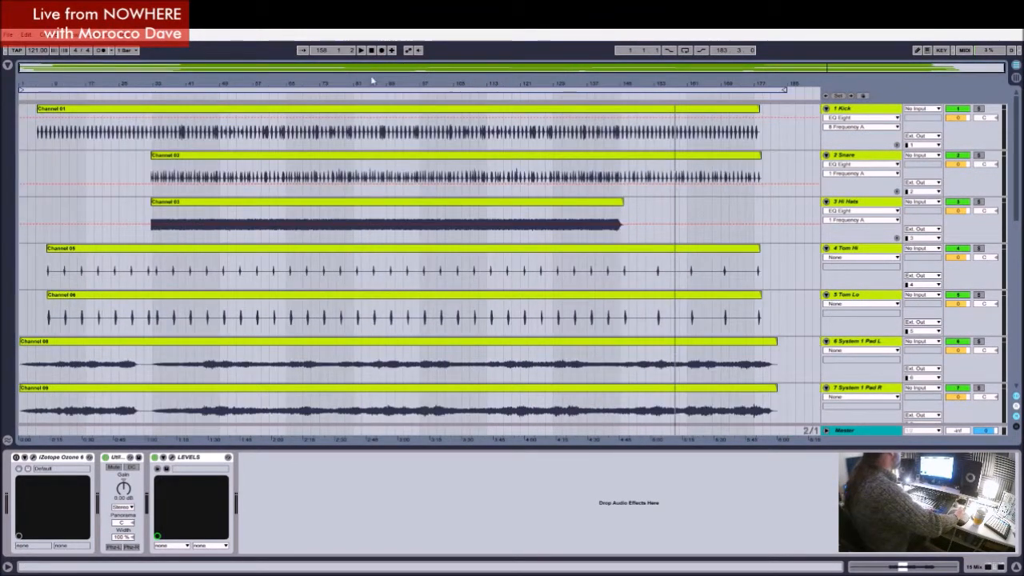
scroll(786, 148, "down", 5)
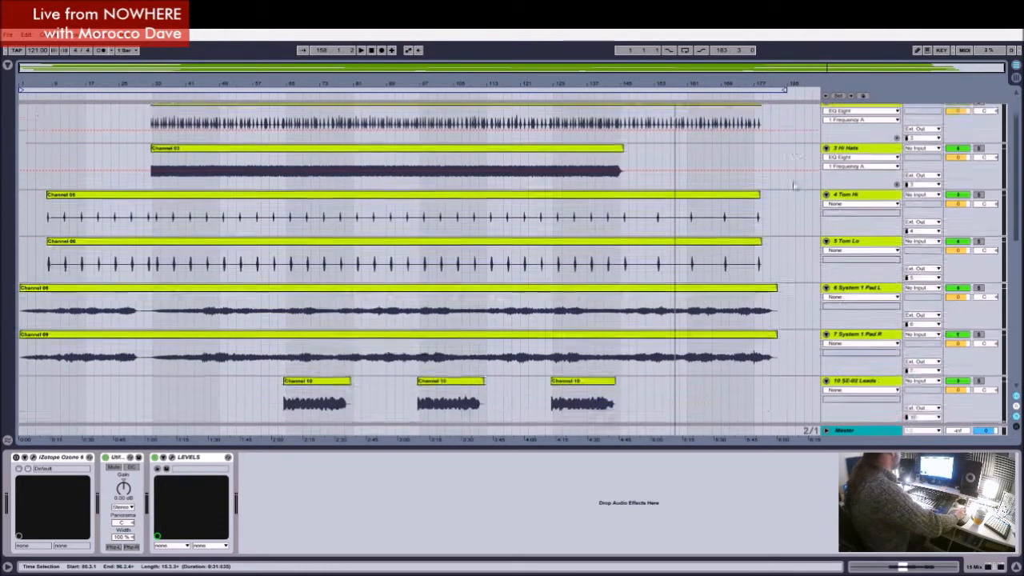
left_click(717, 230)
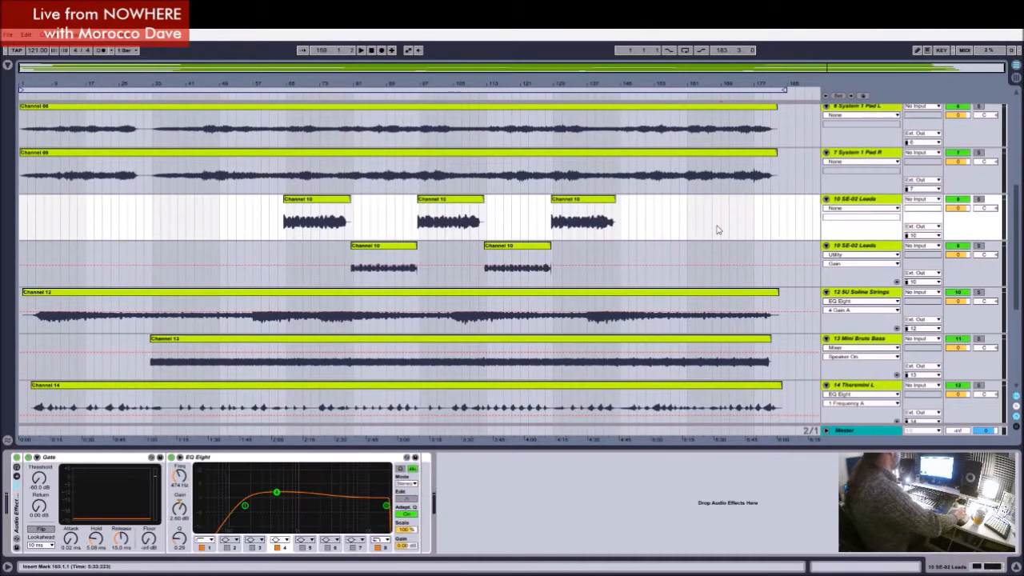
scroll(704, 236, "down", 1)
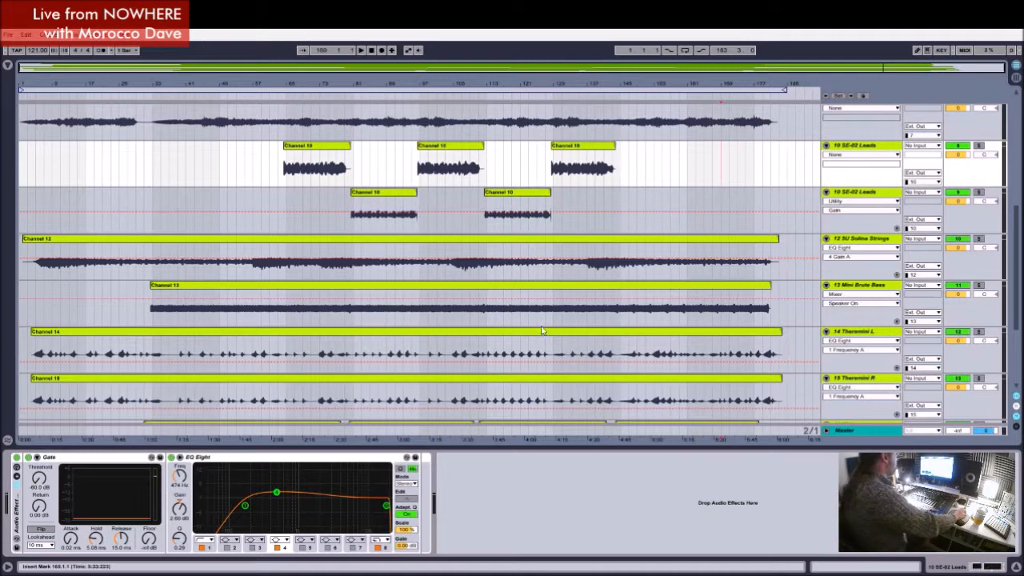
scroll(410, 344, "down", 3)
scroll(410, 344, "down", 2)
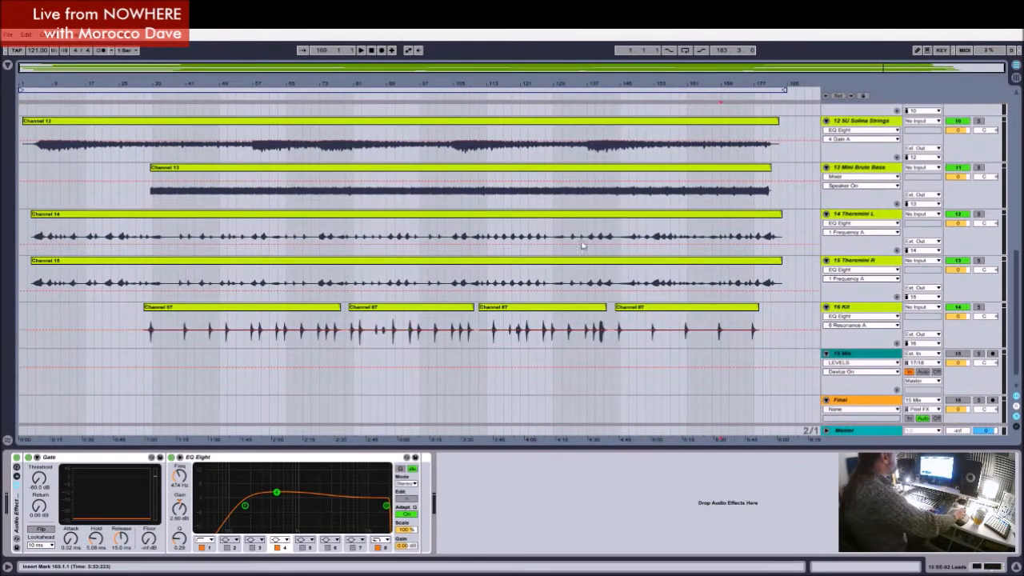
left_click_drag(783, 90, 802, 88)
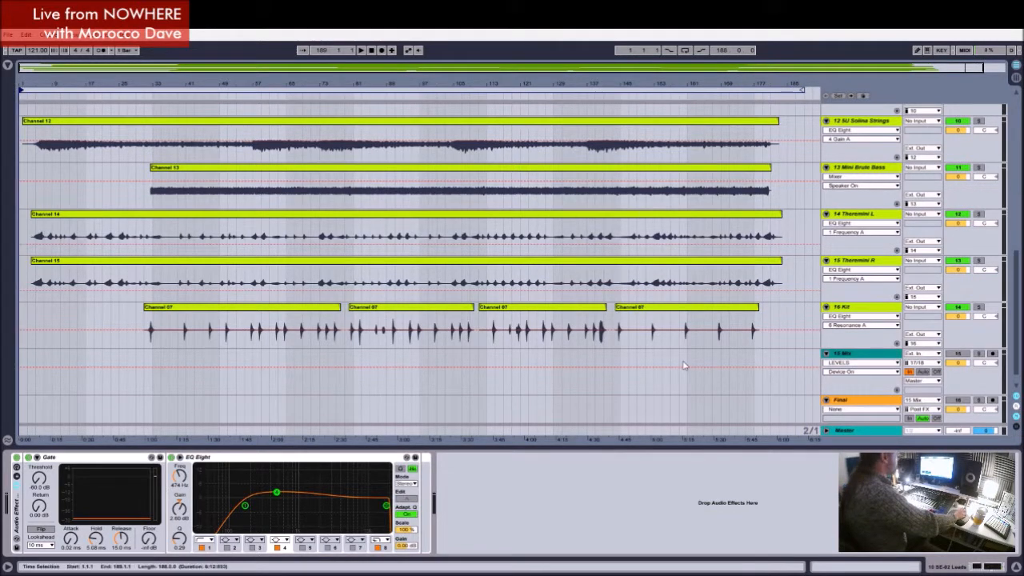
Step: Arm the 15 Mix track for recording and enable both punch-in and punch-out
scroll(681, 365, "down", 1)
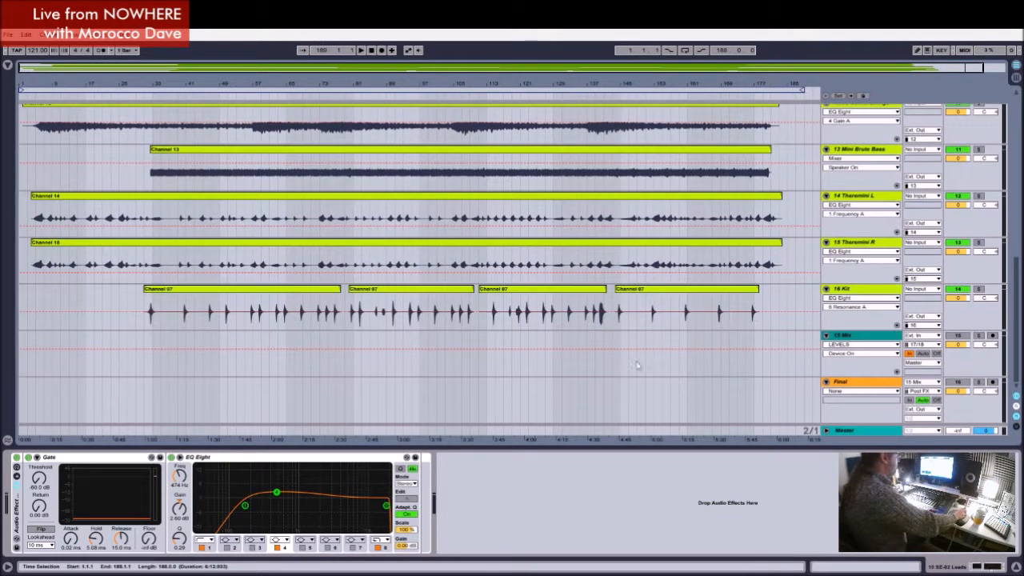
left_click(870, 338)
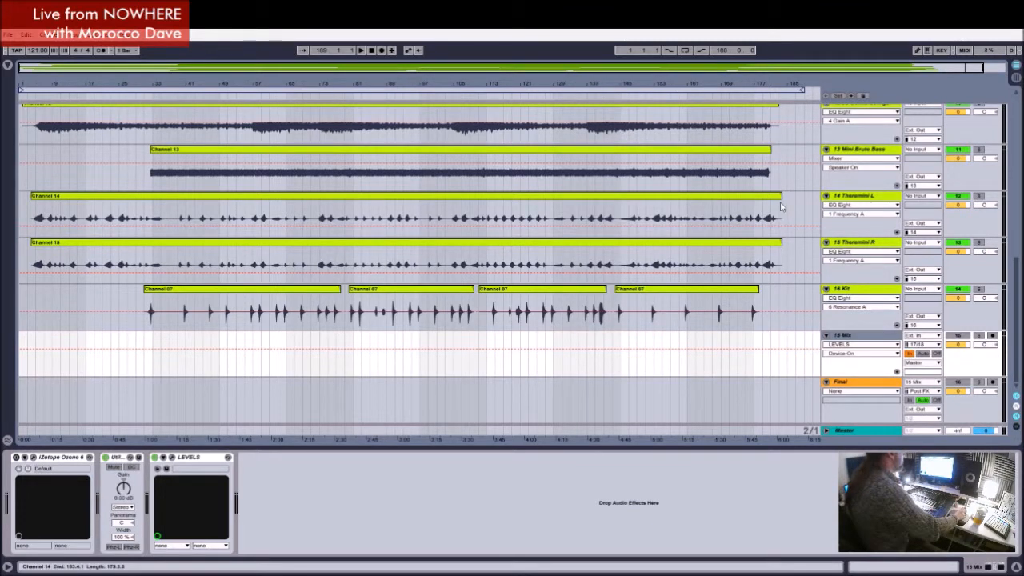
left_click(993, 337)
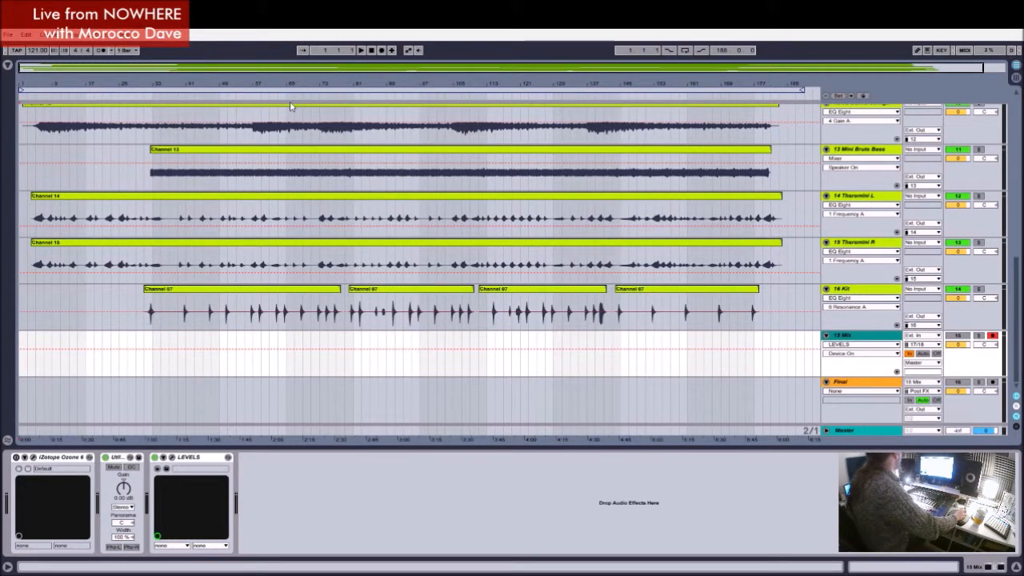
left_click(668, 49)
left_click(700, 50)
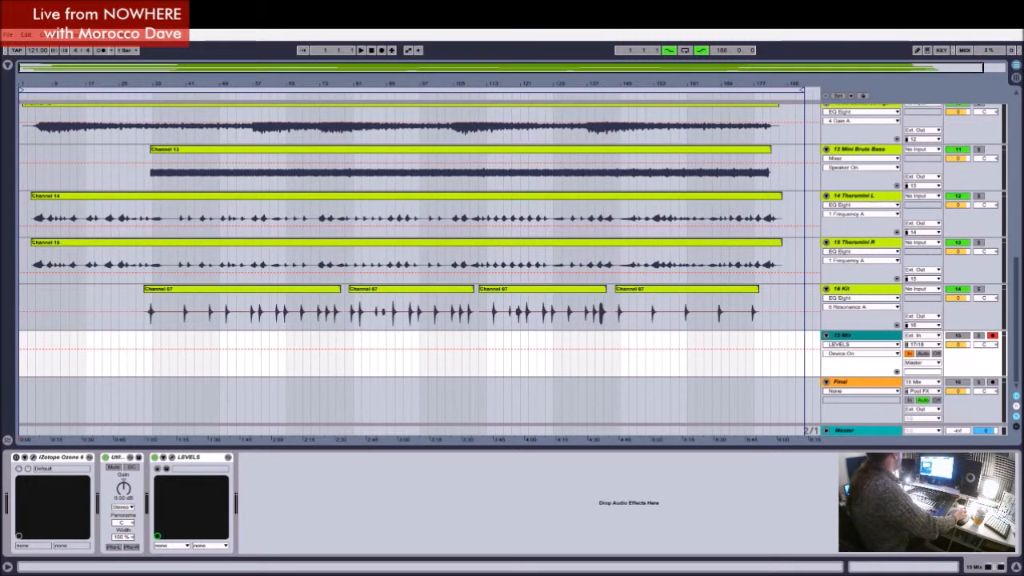
Step: Play a middle part of the song and place the insert marker at 89.1.1 on the 15 Mix track
left_click(367, 95)
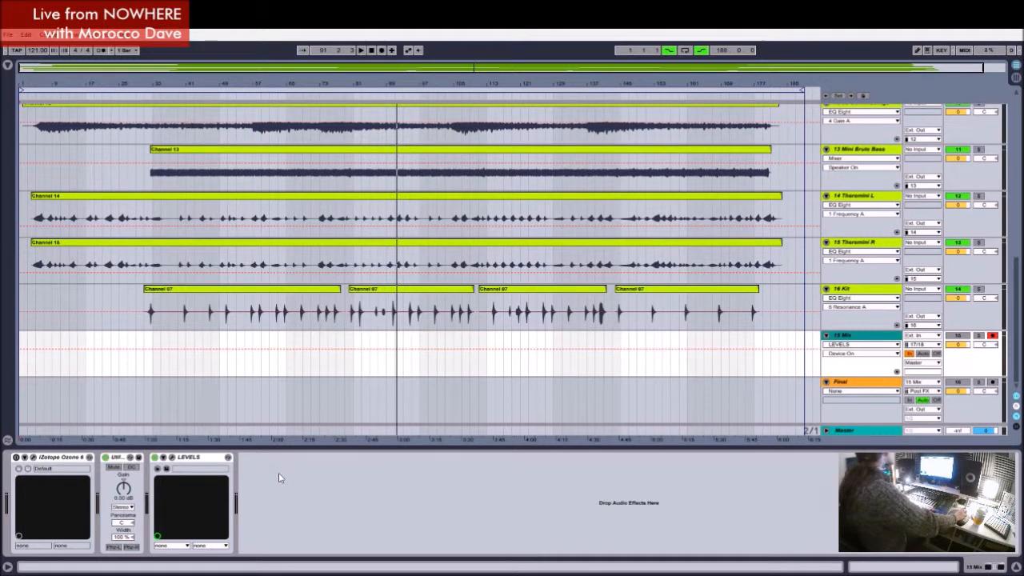
left_click(385, 346)
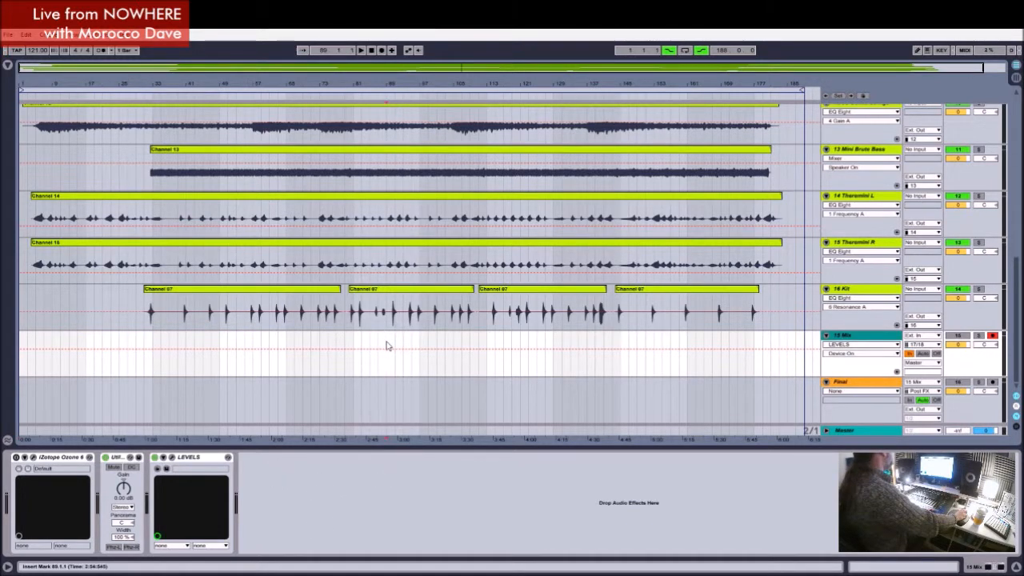
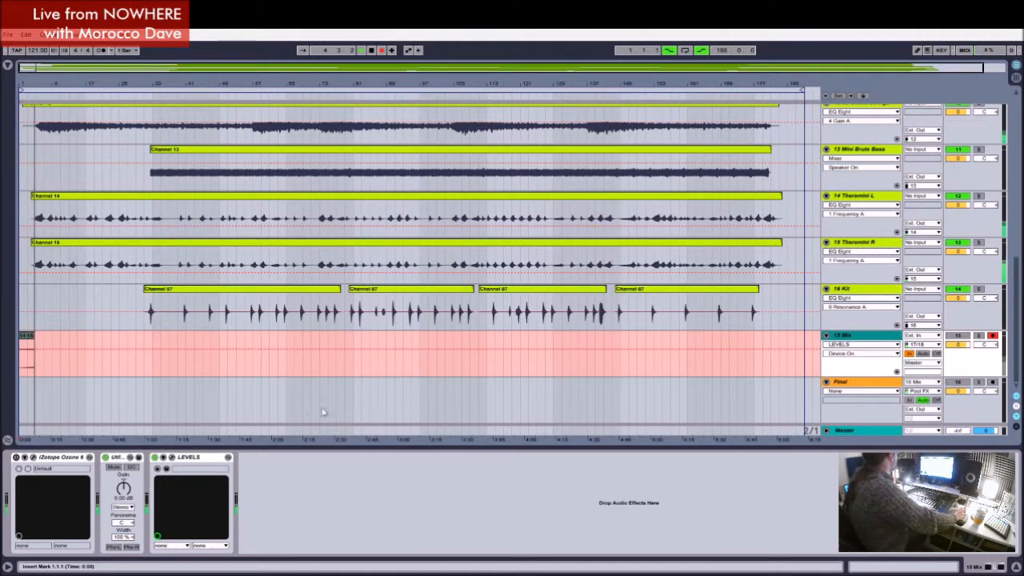
Step: Increase the height of the 15 Mix track to show its waveform larger while recording, and look over the source tracks
left_click_drag(840, 374, 835, 416)
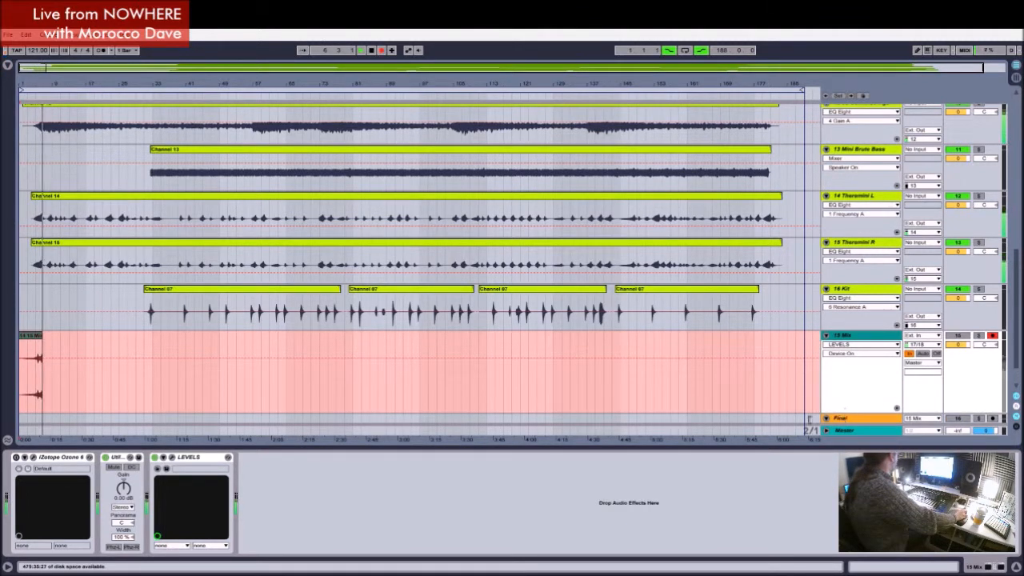
scroll(482, 368, "down", 2)
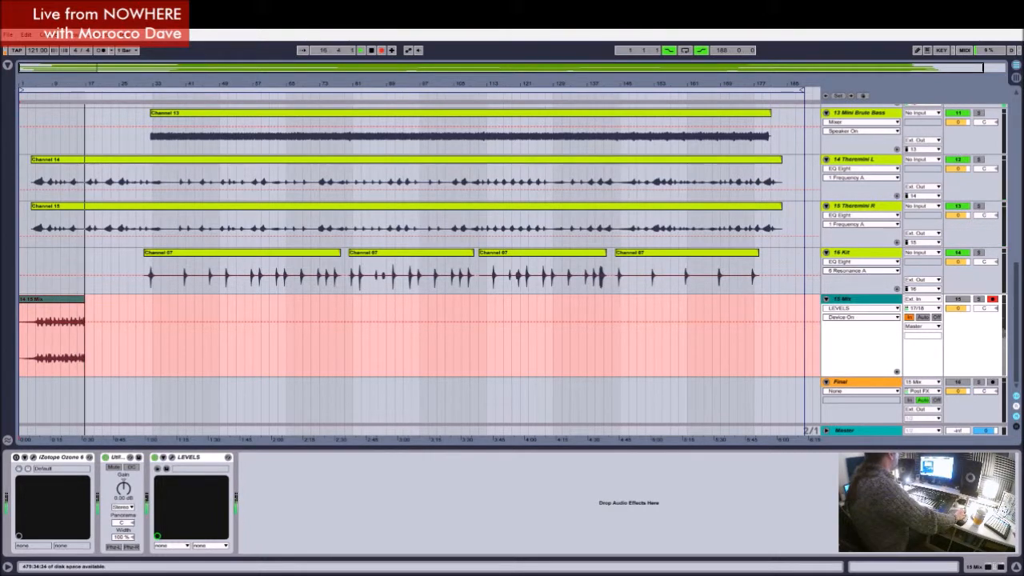
scroll(407, 336, "up", 5)
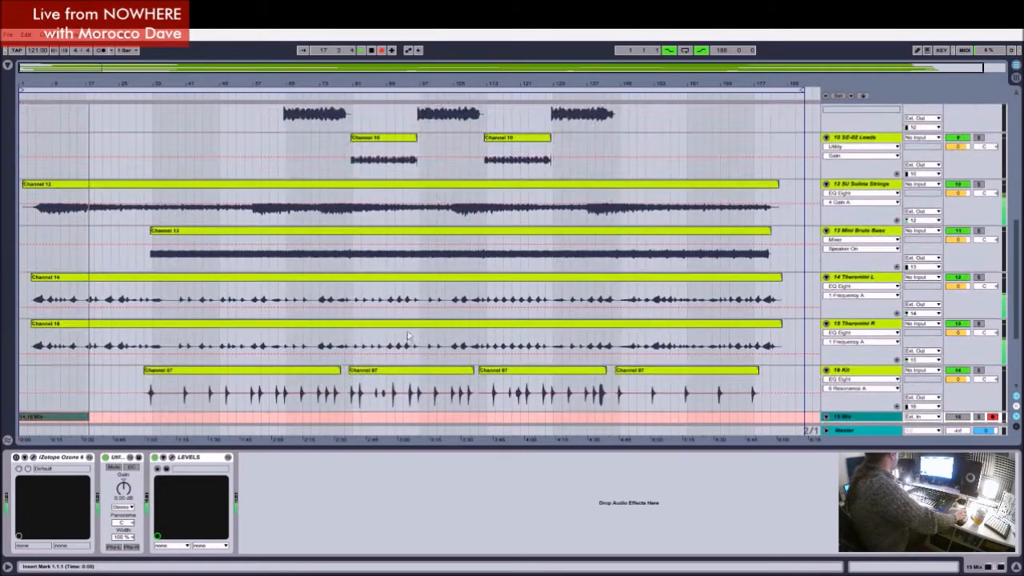
scroll(408, 336, "up", 12)
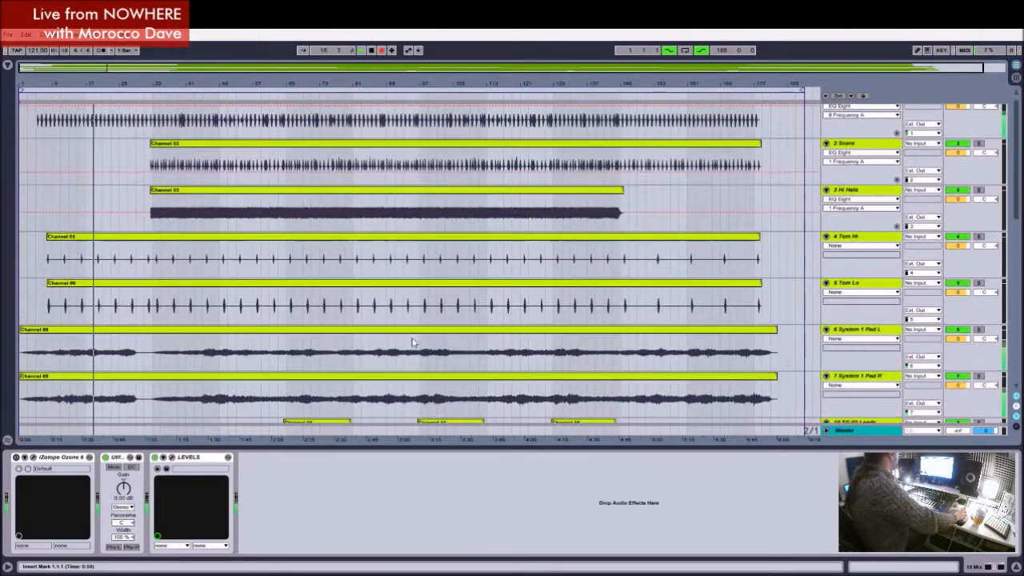
scroll(409, 341, "down", 10)
scroll(401, 339, "down", 10)
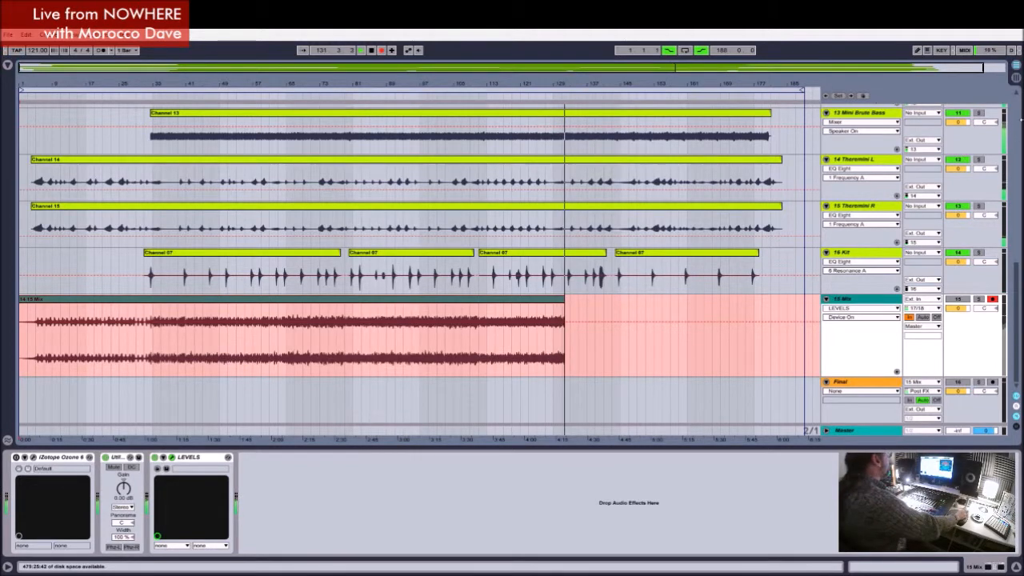
Step: Inspect the recorded 15 Mix waveform up close near bars 125, 141 and 80, ending with the whole song in view
left_click_drag(544, 83, 542, 304)
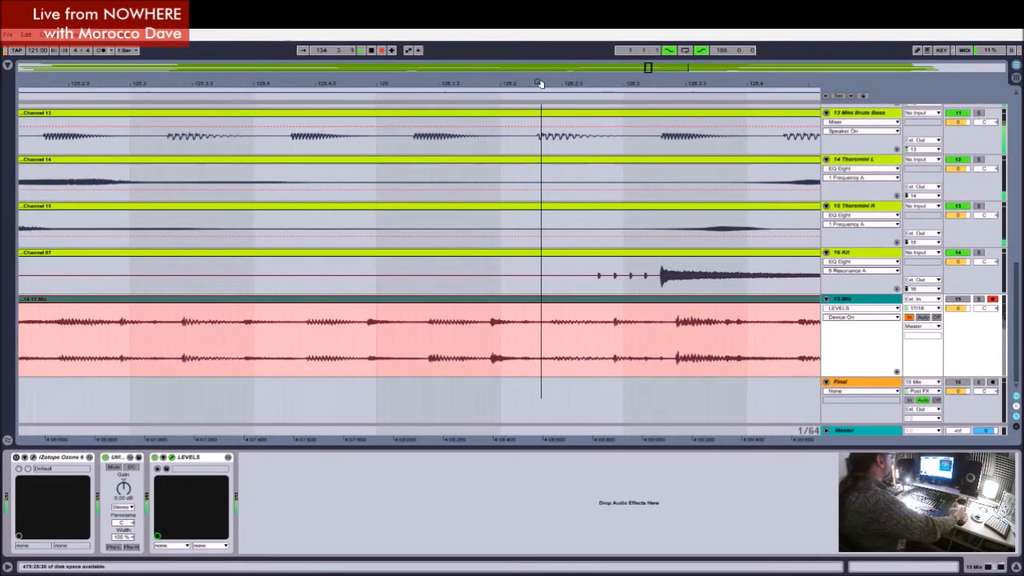
left_click(302, 51)
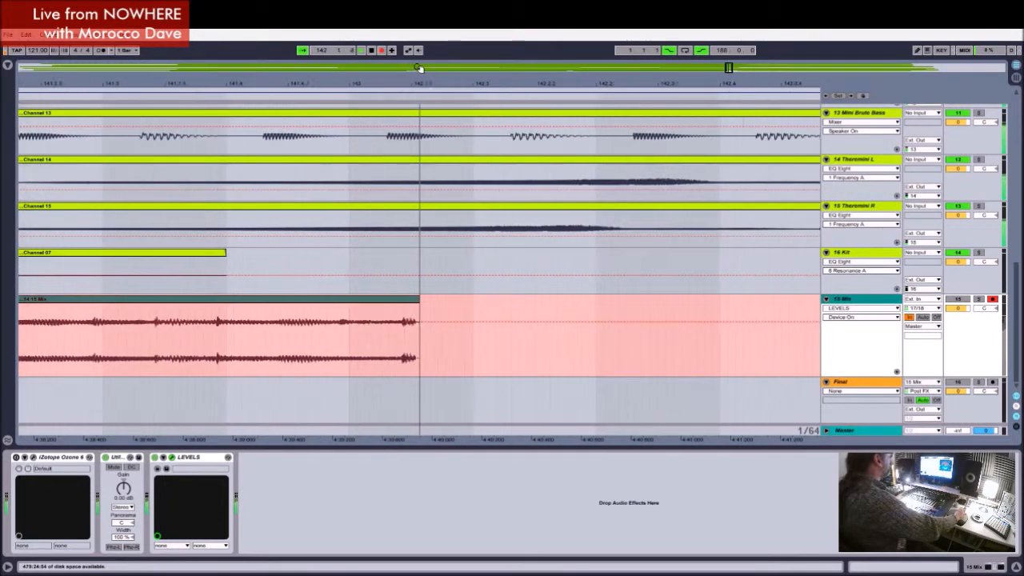
left_click(419, 68)
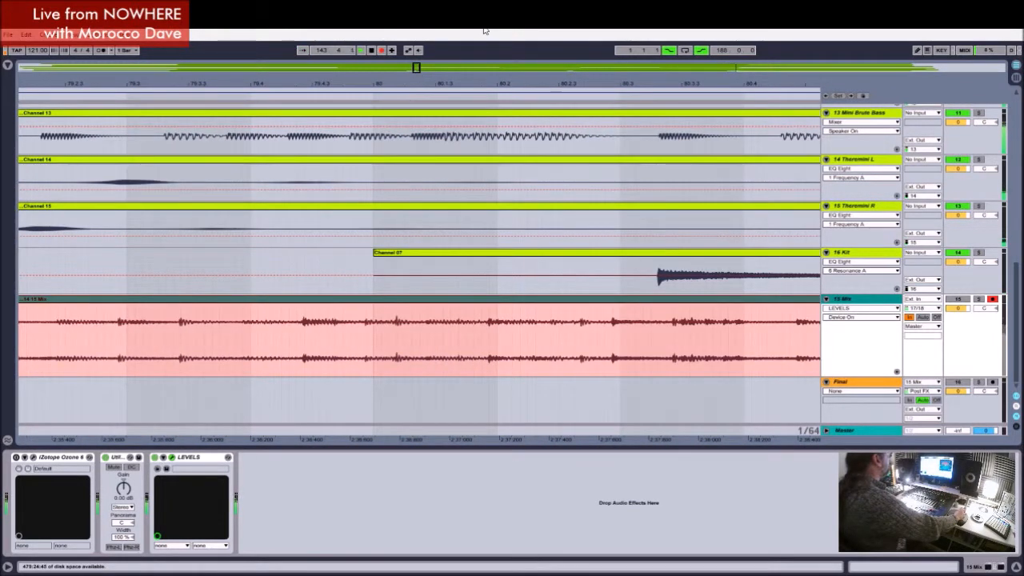
left_click_drag(416, 68, 350, 69)
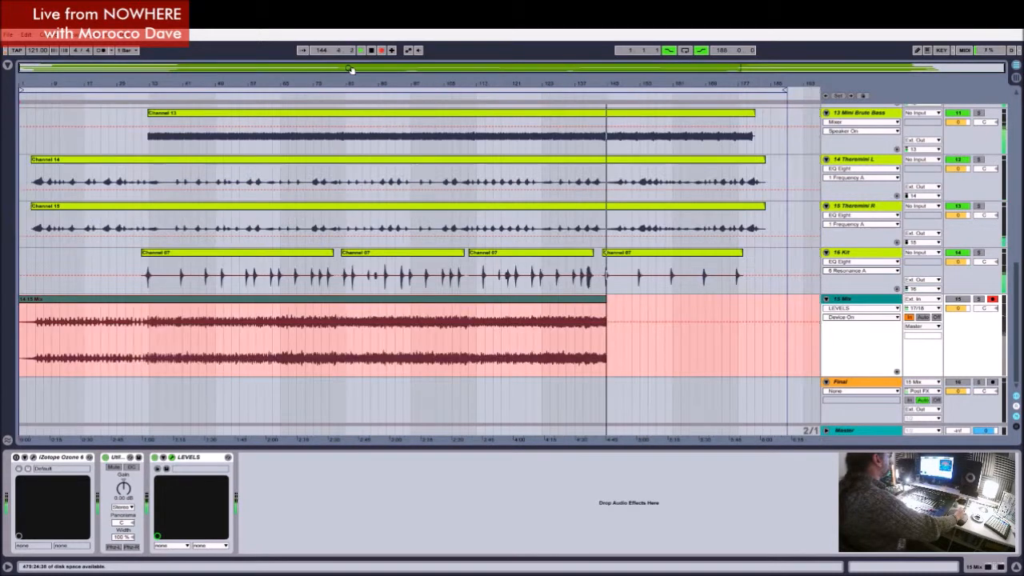